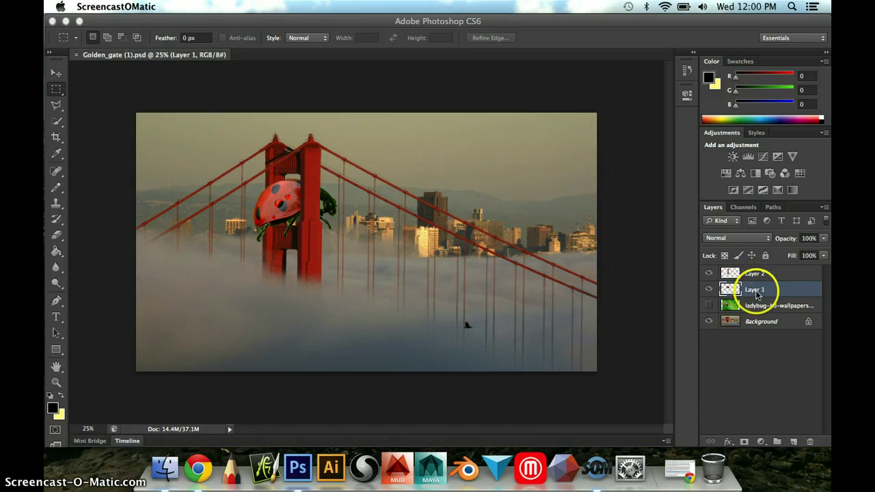
# Check what Layer 1 holds by toggling its visibility, and rename it LADYBUG
pyautogui.click(711, 293)
pyautogui.click(711, 293)
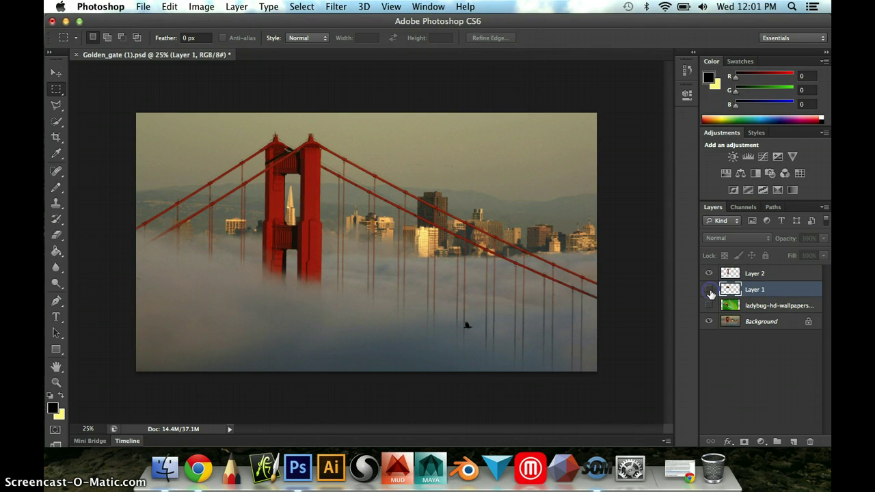
pyautogui.click(710, 292)
pyautogui.doubleClick(755, 288)
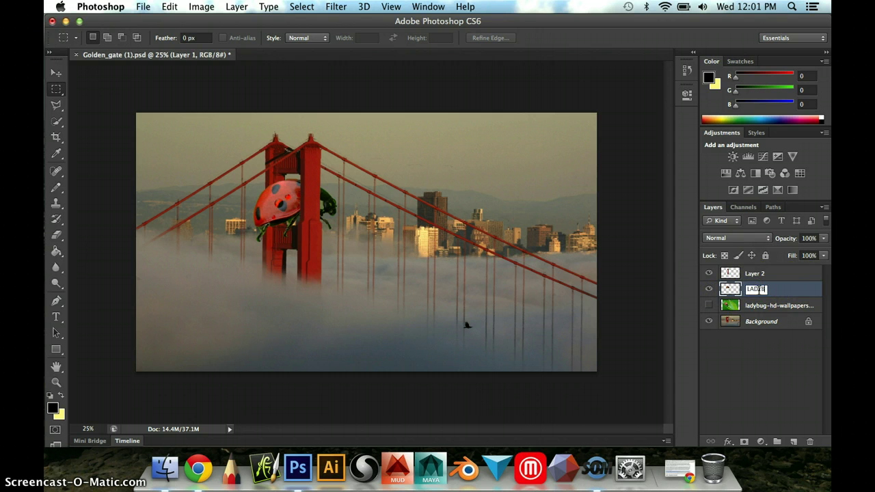
pyautogui.write('LADYBUG')
pyautogui.press('Return')
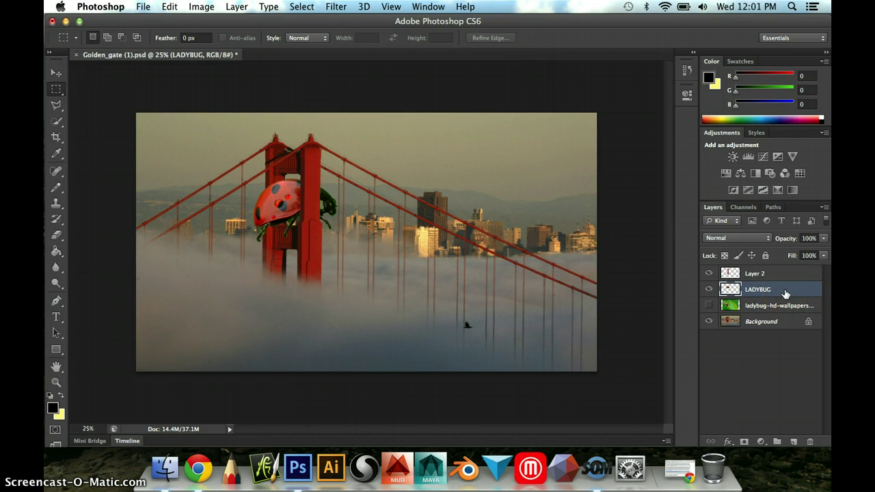
# Duplicate the LADYBUG layer, name the copy LADYBUG Shadow, and place it beneath the LADYBUG layer
pyautogui.press('super+j')
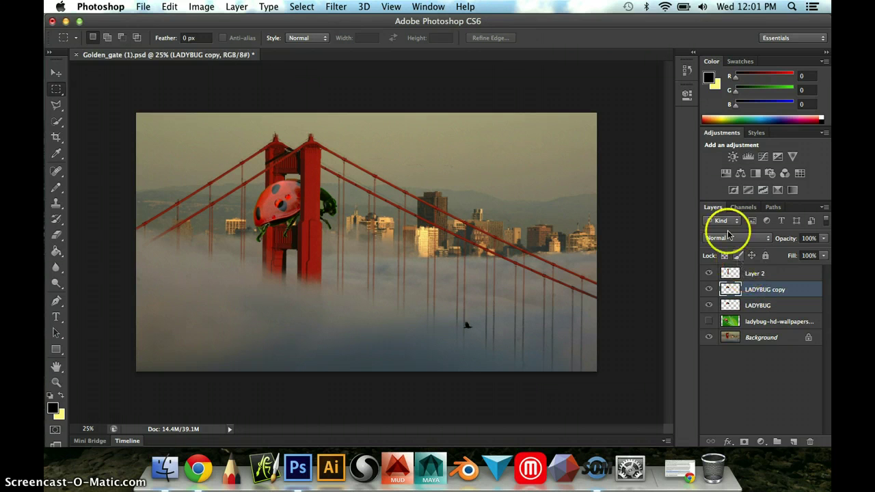
pyautogui.click(826, 207)
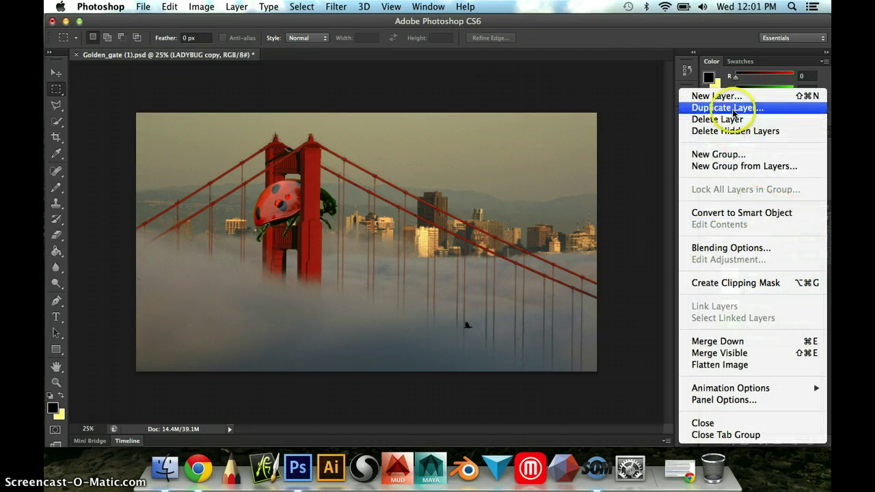
pyautogui.click(645, 141)
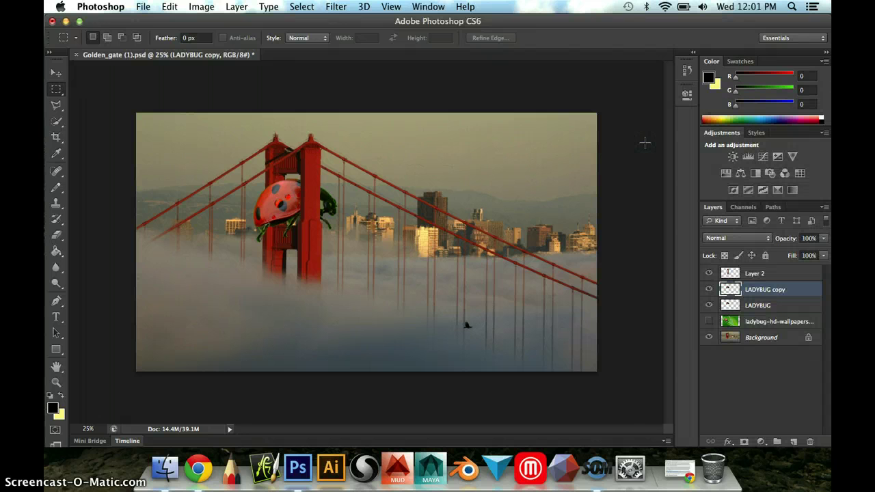
pyautogui.click(757, 293)
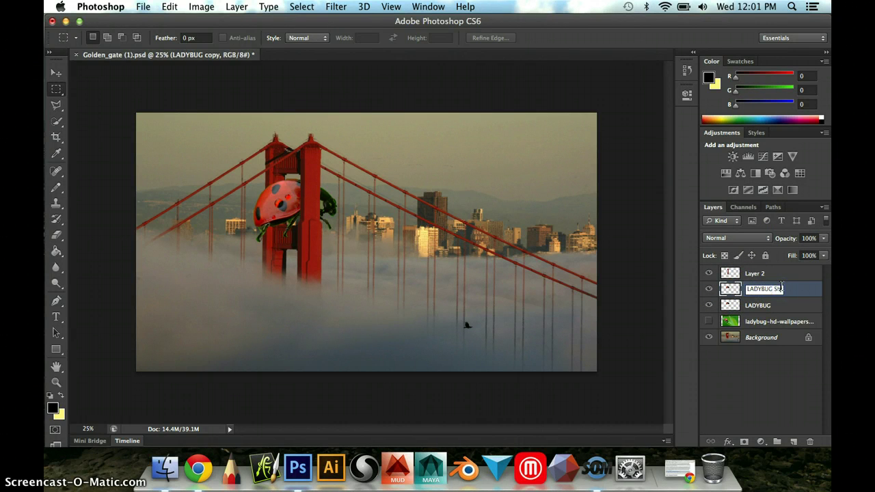
pyautogui.press('Return')
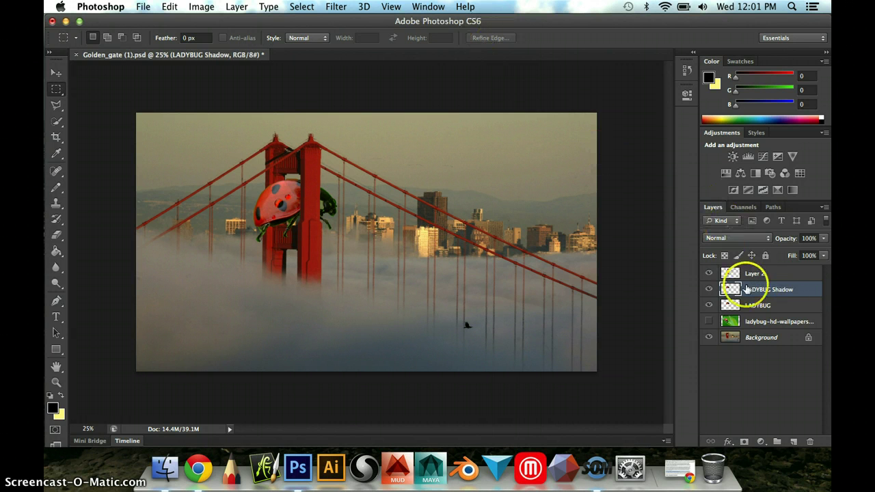
pyautogui.moveTo(758, 290); pyautogui.dragTo(759, 310)
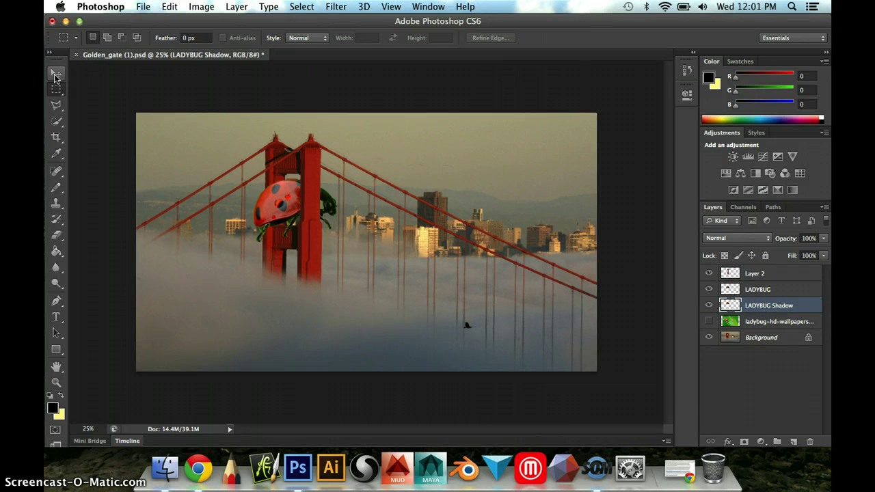
# Hide the LADYBUG layer and turn the LADYBUG Shadow layer black using Hue/Saturation with Lightness at -100
pyautogui.click(710, 290)
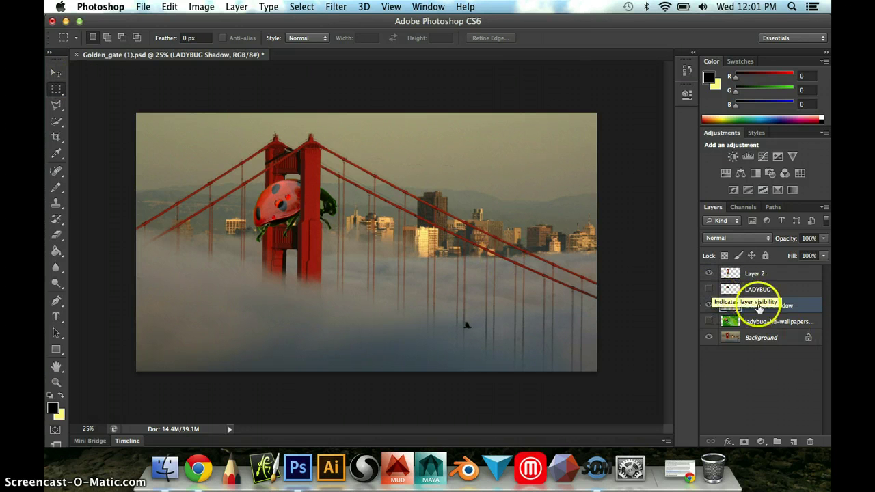
pyautogui.click(201, 6)
pyautogui.click(222, 44)
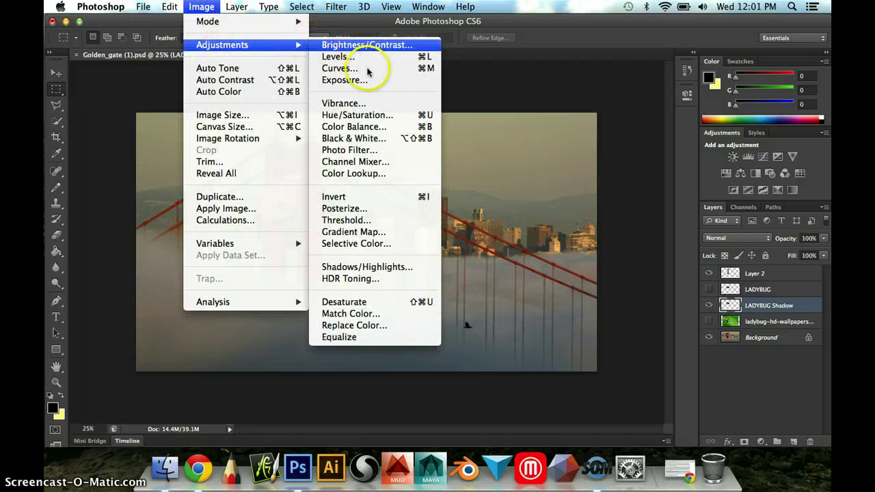
pyautogui.click(370, 114)
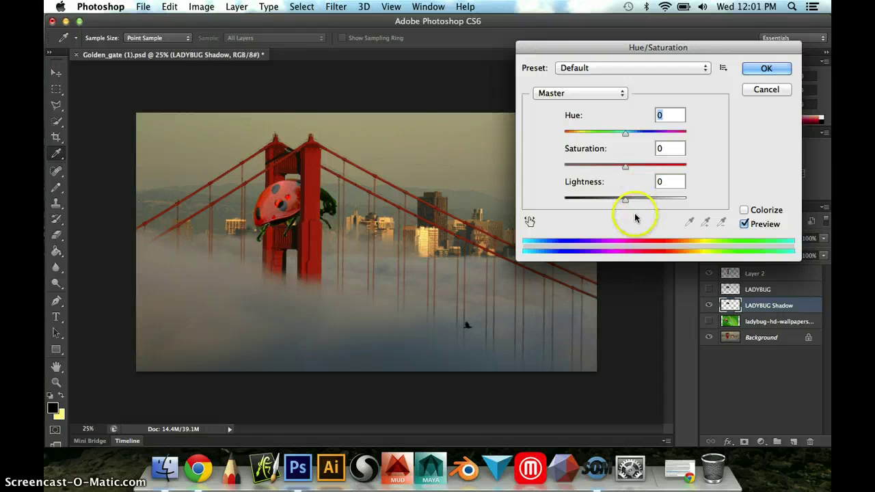
pyautogui.moveTo(626, 199); pyautogui.dragTo(513, 197)
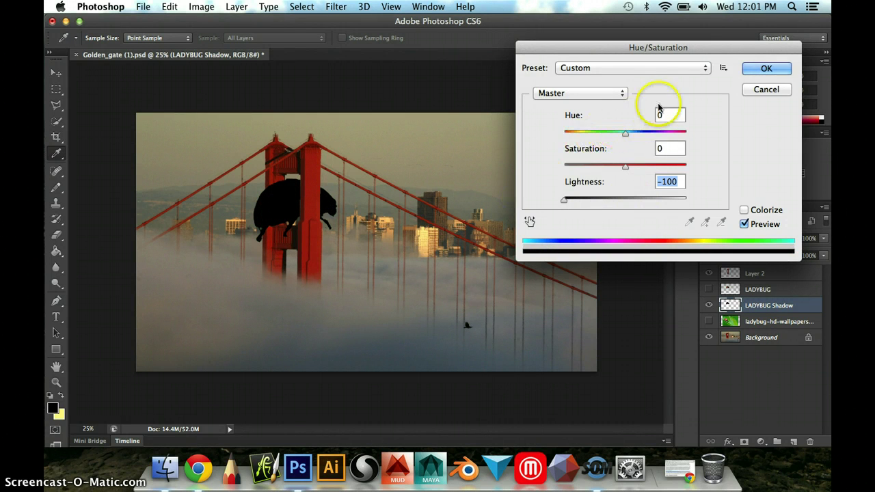
pyautogui.click(755, 74)
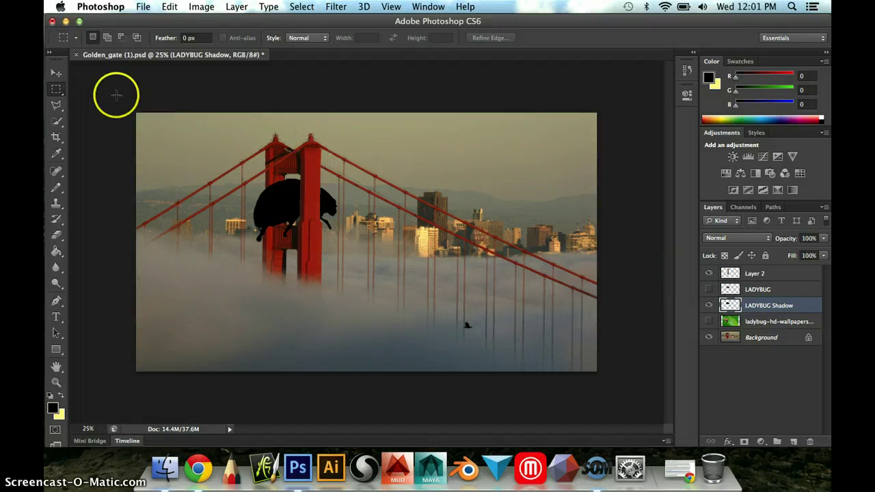
pyautogui.click(708, 291)
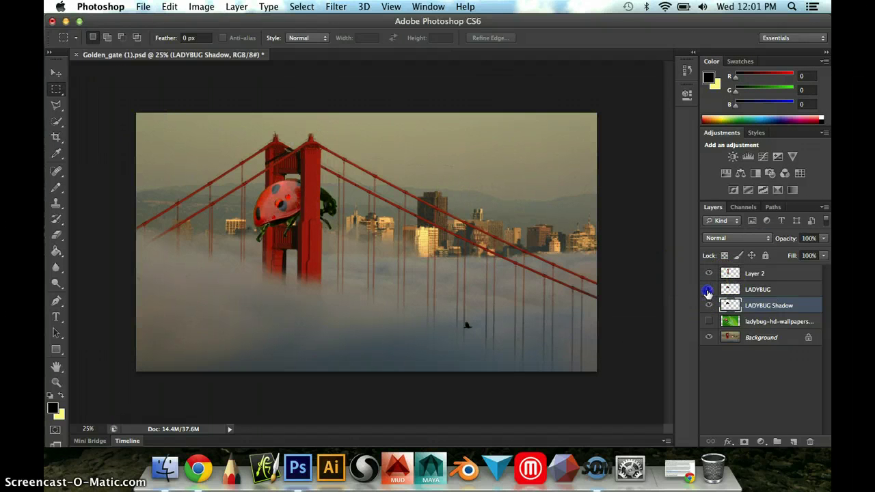
pyautogui.click(709, 290)
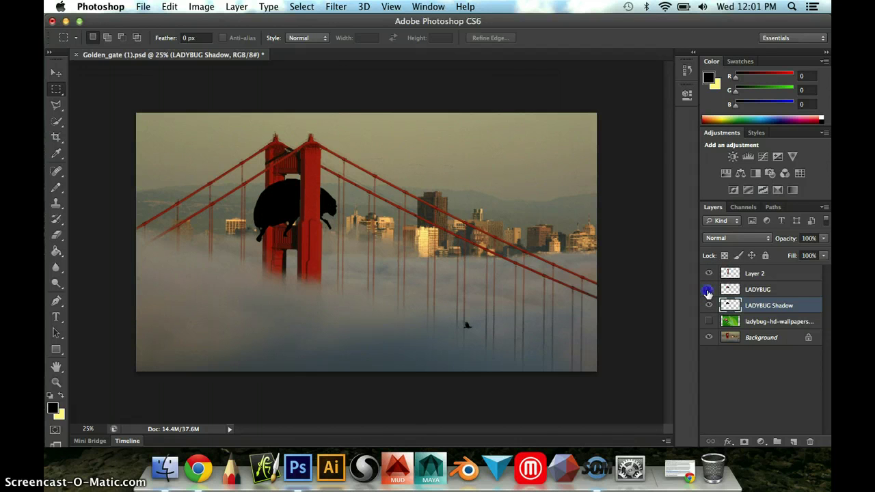
pyautogui.click(708, 291)
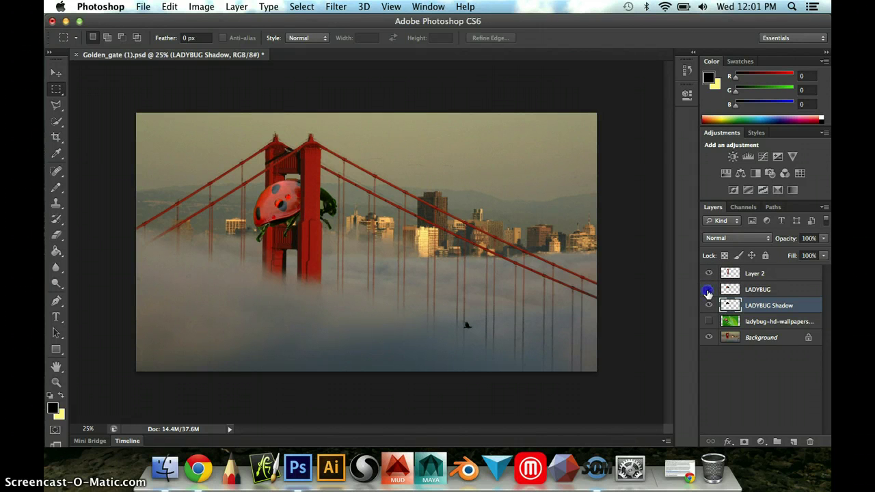
pyautogui.click(708, 291)
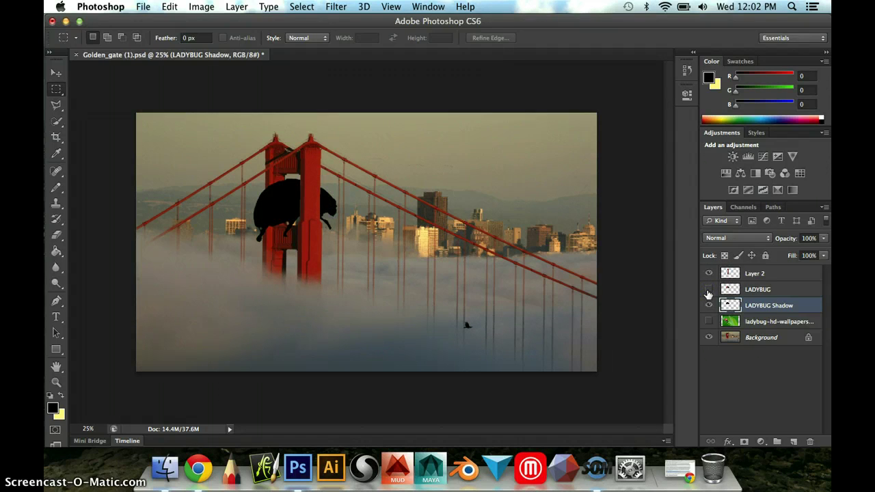
# Flip the LADYBUG Shadow layer vertically and compare it with the original ladybug
pyautogui.click(771, 306)
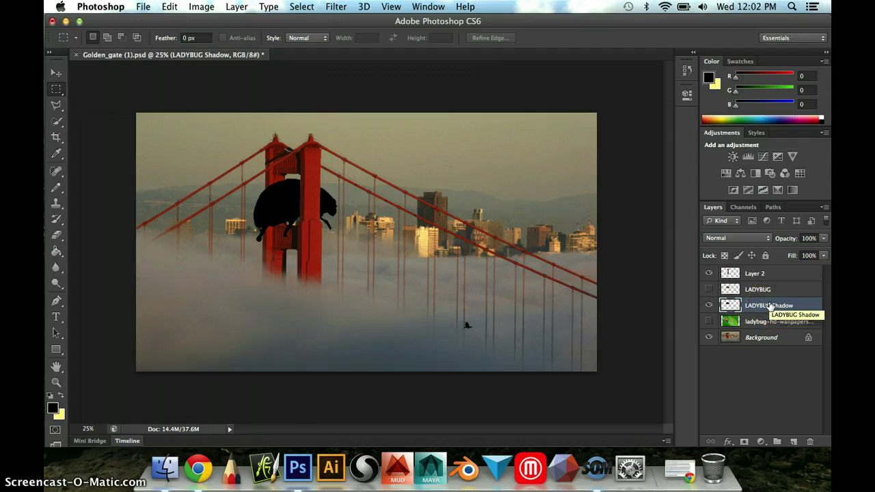
pyautogui.click(202, 7)
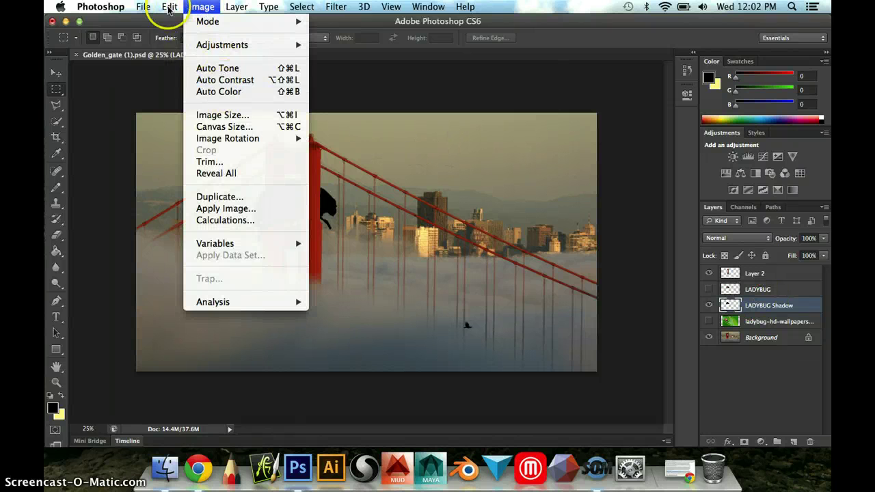
pyautogui.moveTo(167, 8)
pyautogui.moveTo(225, 279)
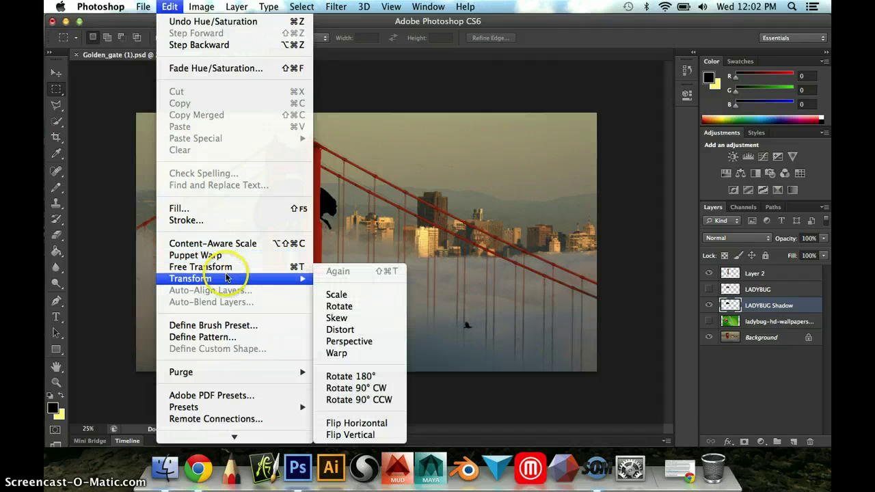
pyautogui.click(362, 437)
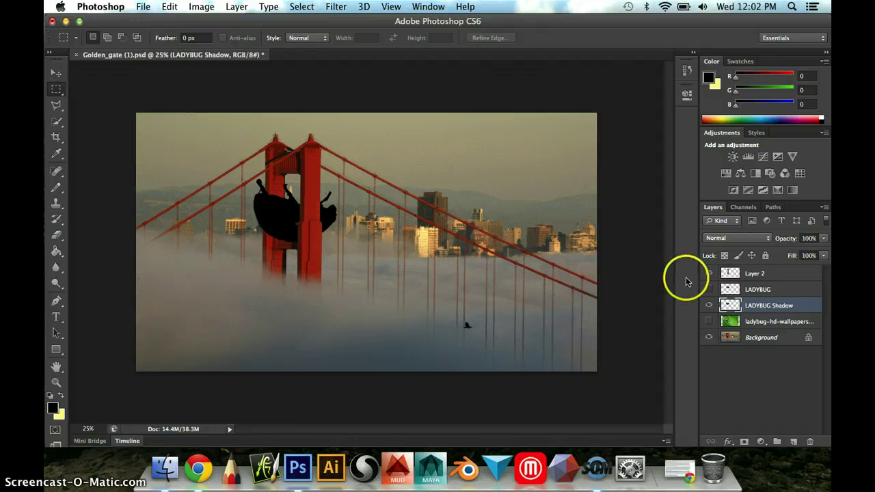
pyautogui.click(708, 290)
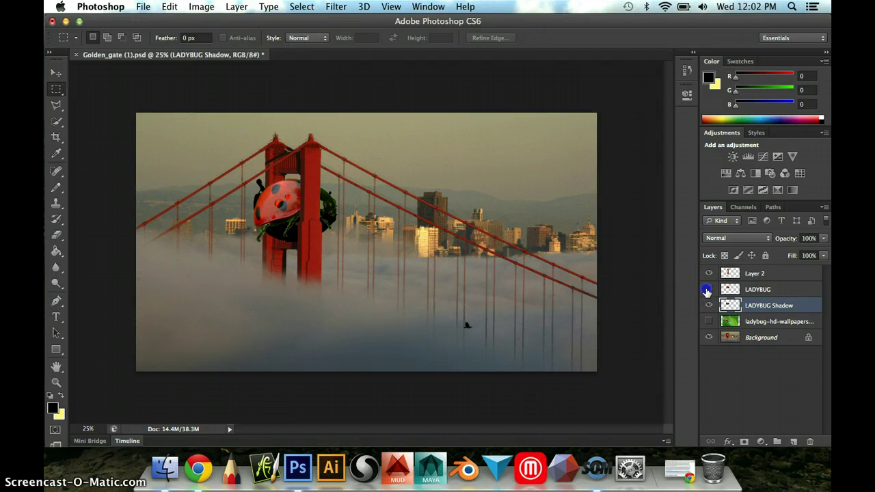
pyautogui.click(707, 290)
# Show the LADYBUG layer and move the flipped black silhouette directly below the ladybug's legs on the bridge tower
pyautogui.click(56, 73)
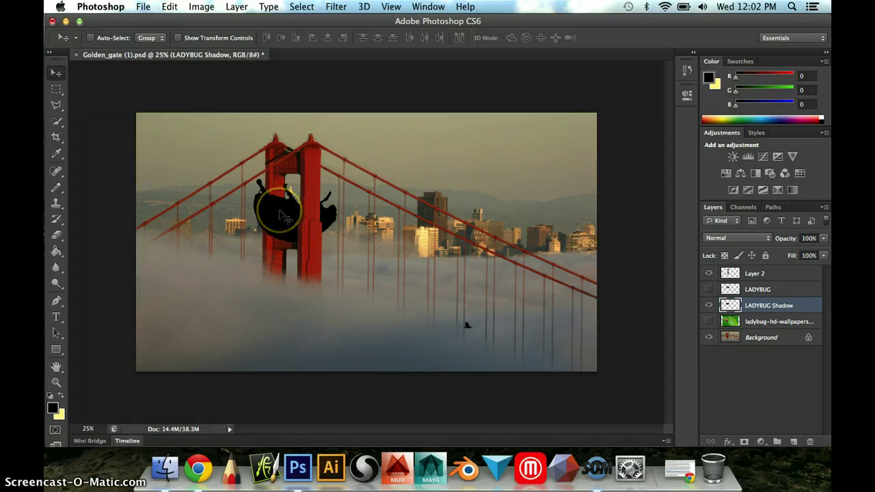
pyautogui.click(281, 212)
pyautogui.moveTo(275, 216); pyautogui.dragTo(274, 235)
pyautogui.click(708, 290)
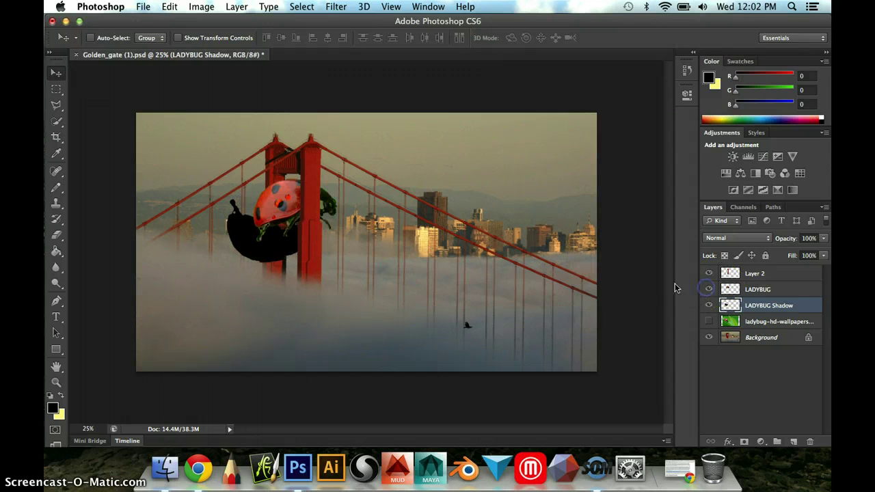
pyautogui.moveTo(243, 236); pyautogui.dragTo(297, 281)
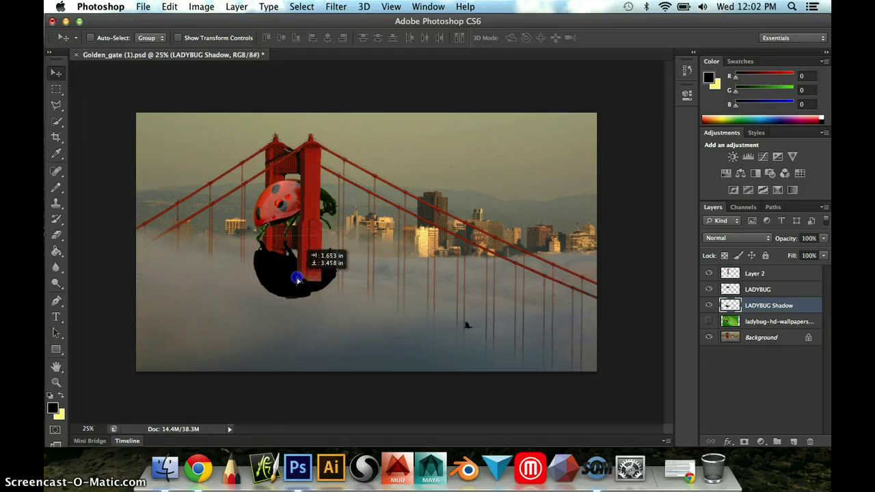
pyautogui.moveTo(298, 281)
pyautogui.mouseDown()
pyautogui.moveTo(293, 260)
pyautogui.moveTo(302, 272)
pyautogui.mouseUp()
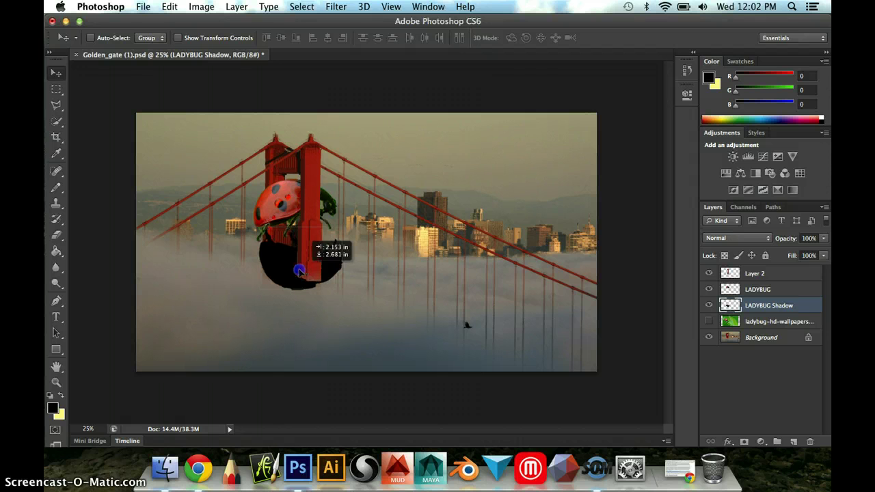
pyautogui.moveTo(299, 271); pyautogui.dragTo(288, 260)
pyautogui.click(286, 261)
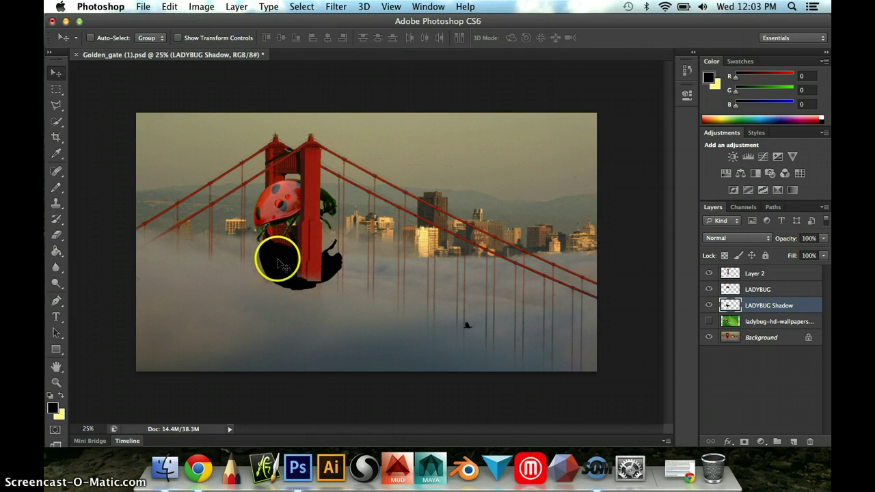
pyautogui.moveTo(275, 262); pyautogui.dragTo(276, 274)
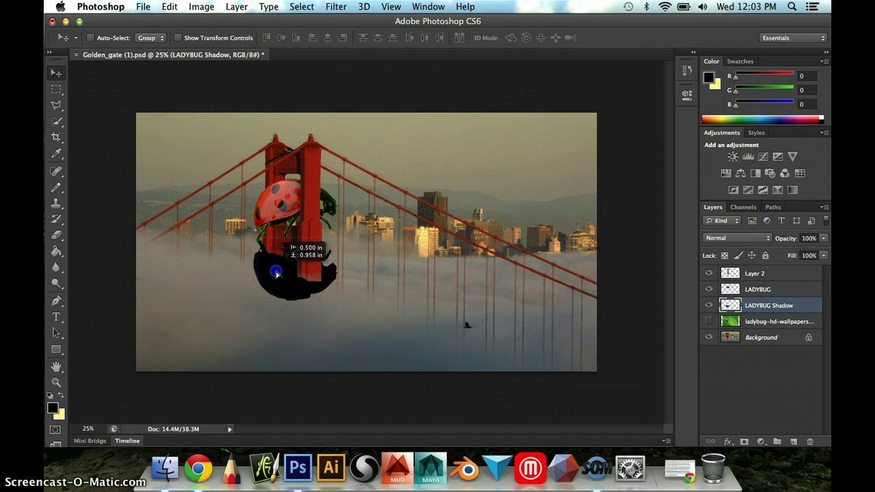
pyautogui.moveTo(276, 274); pyautogui.dragTo(280, 251)
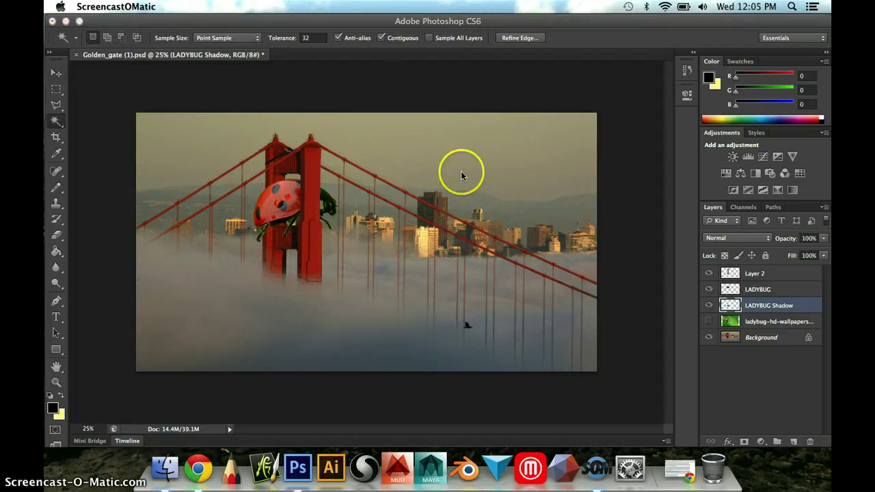
# Erase the black silhouette beyond the right tower leg and beneath its base, using a Hard Round 90 px Eraser at 100% hardness
pyautogui.click(461, 172)
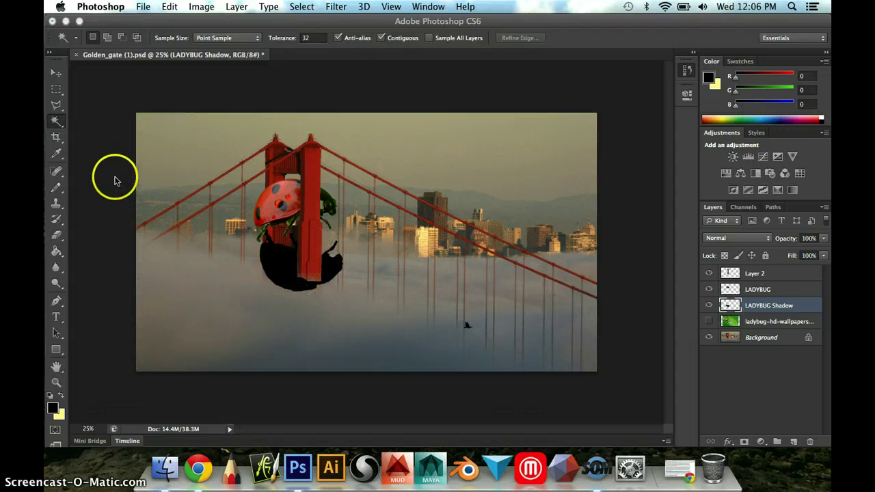
pyautogui.click(57, 235)
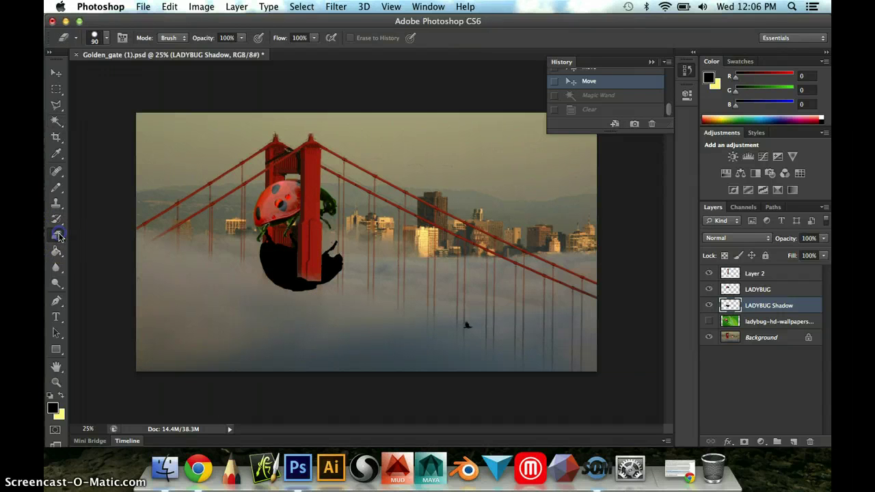
pyautogui.click(106, 41)
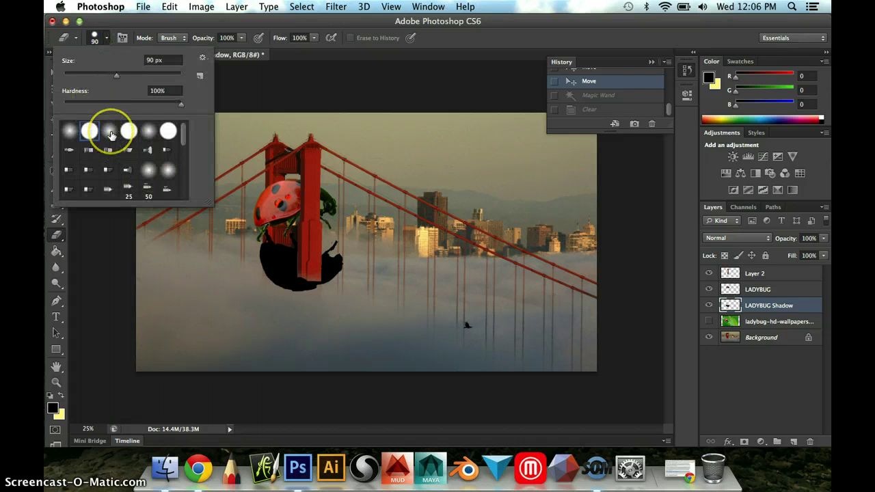
pyautogui.click(111, 134)
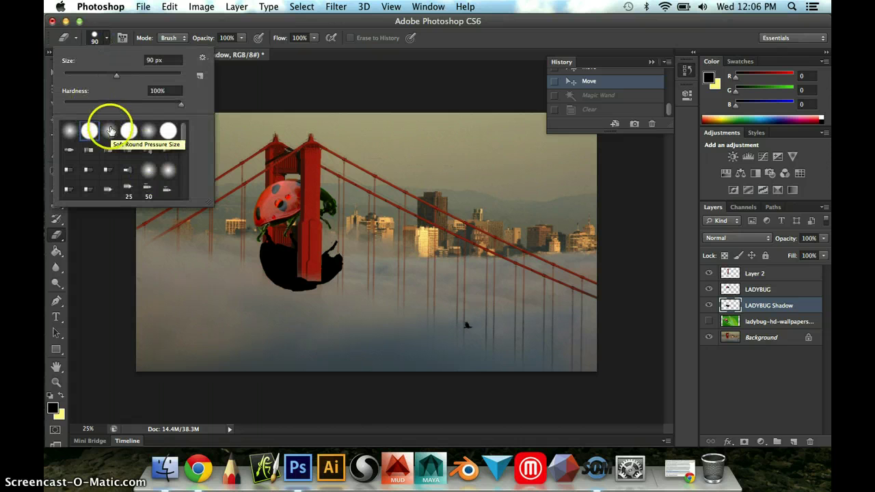
pyautogui.click(89, 132)
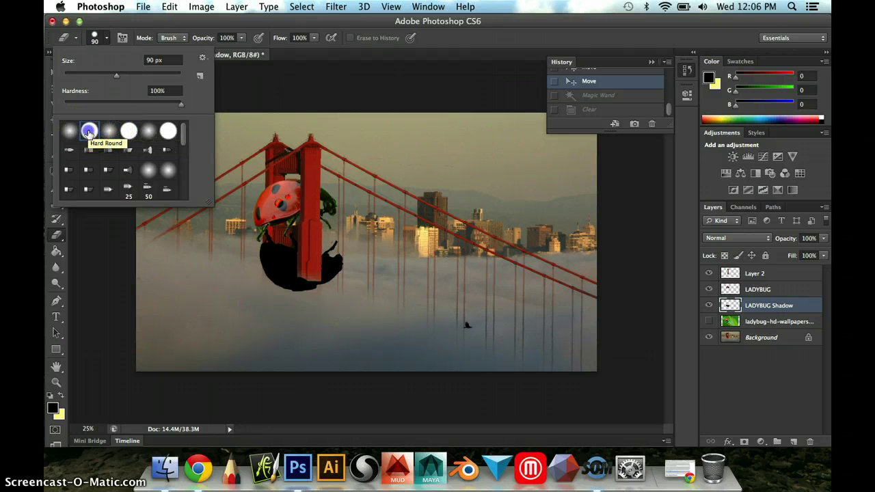
pyautogui.click(125, 18)
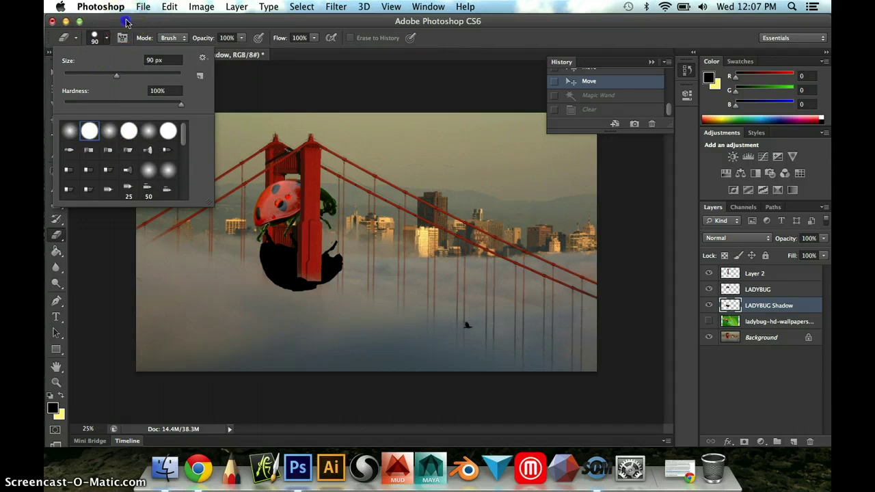
pyautogui.click(316, 151)
pyautogui.moveTo(330, 197)
pyautogui.mouseDown()
pyautogui.moveTo(318, 233)
pyautogui.moveTo(289, 236)
pyautogui.moveTo(332, 246)
pyautogui.mouseUp()
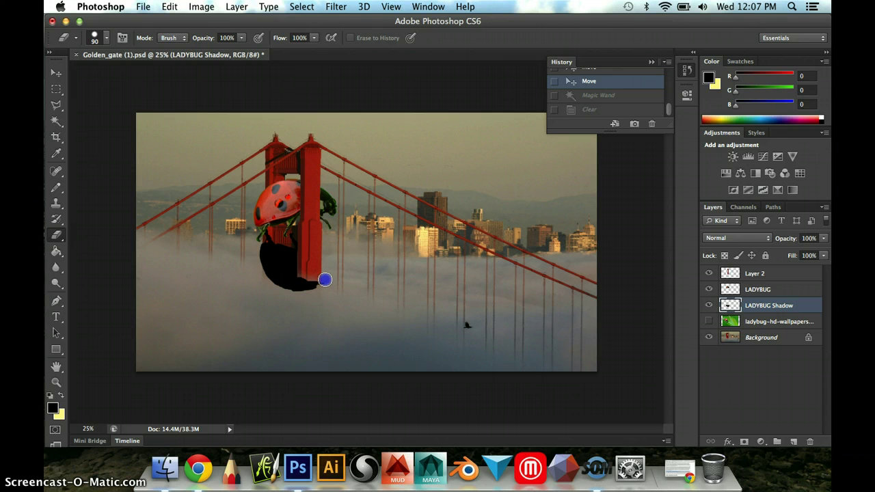
pyautogui.click(325, 279)
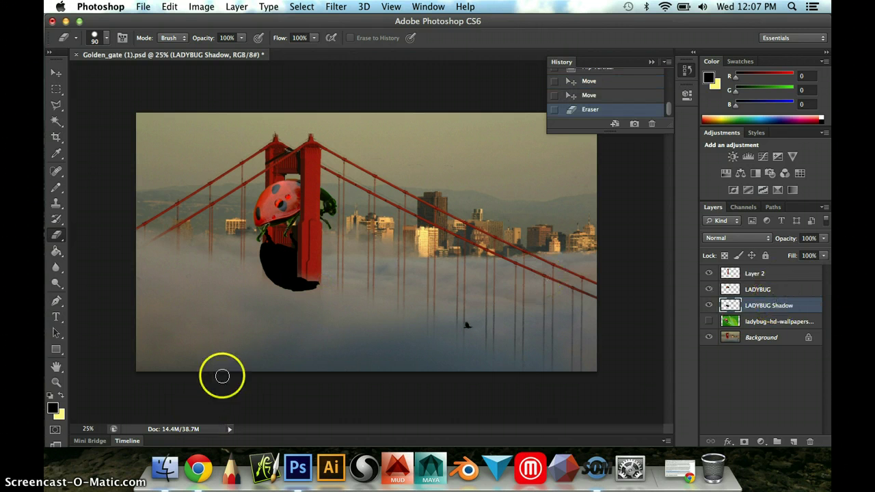
pyautogui.moveTo(322, 290); pyautogui.dragTo(296, 286)
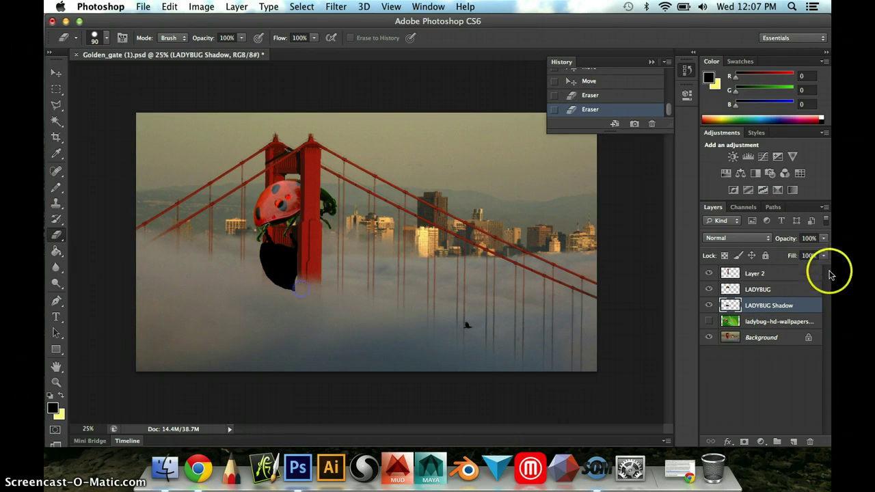
# With the shadow layer at 51% opacity, erase the silhouette between the tower legs and along its outer edge, and restore opacity to 100%
pyautogui.click(821, 238)
pyautogui.moveTo(801, 252); pyautogui.dragTo(801, 251)
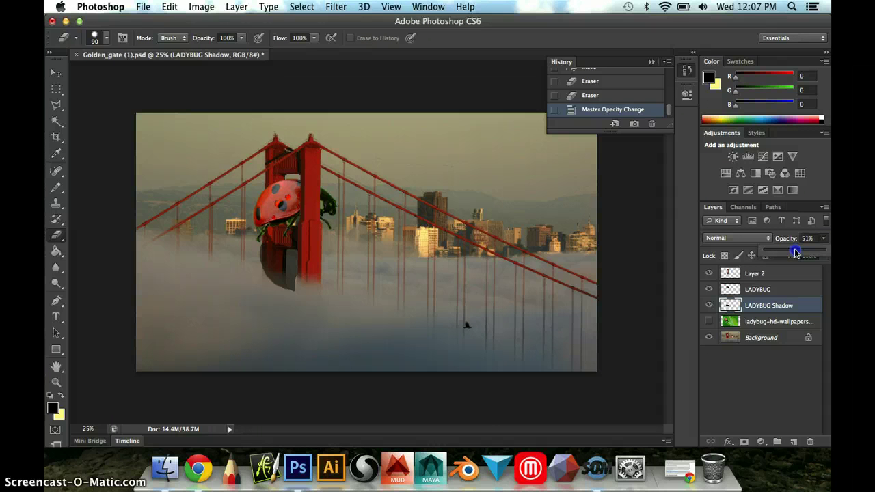
pyautogui.moveTo(796, 252); pyautogui.dragTo(795, 251)
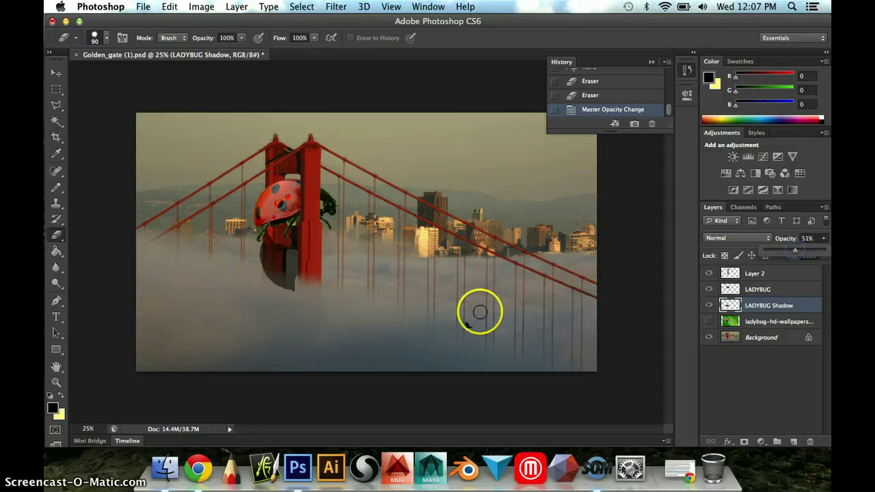
pyautogui.click(299, 284)
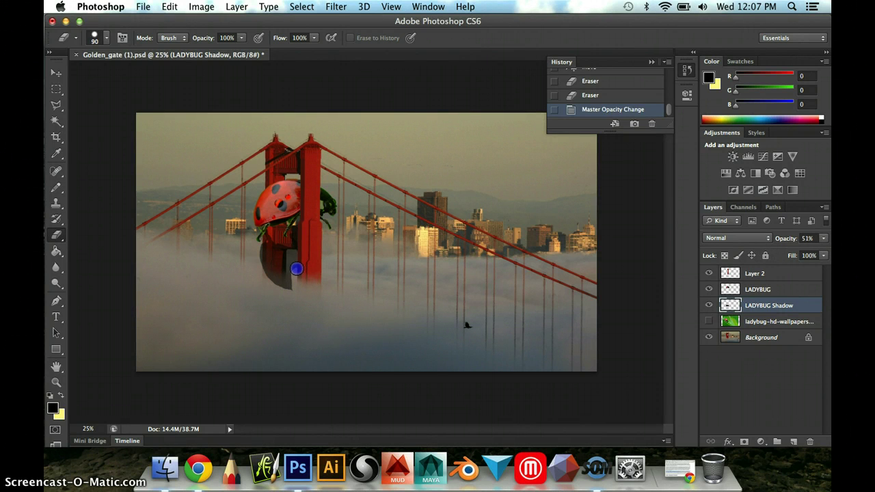
pyautogui.moveTo(296, 268); pyautogui.dragTo(292, 258)
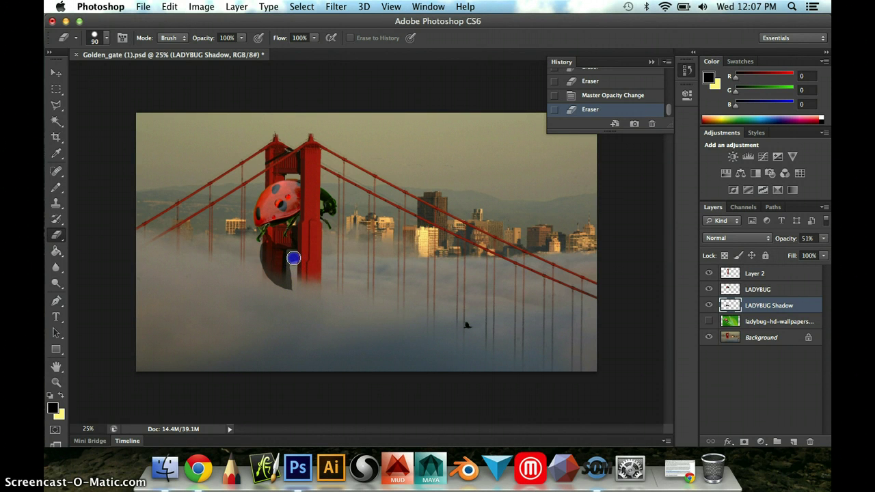
pyautogui.moveTo(292, 268)
pyautogui.mouseDown()
pyautogui.moveTo(291, 283)
pyautogui.moveTo(294, 260)
pyautogui.moveTo(253, 253)
pyautogui.mouseUp()
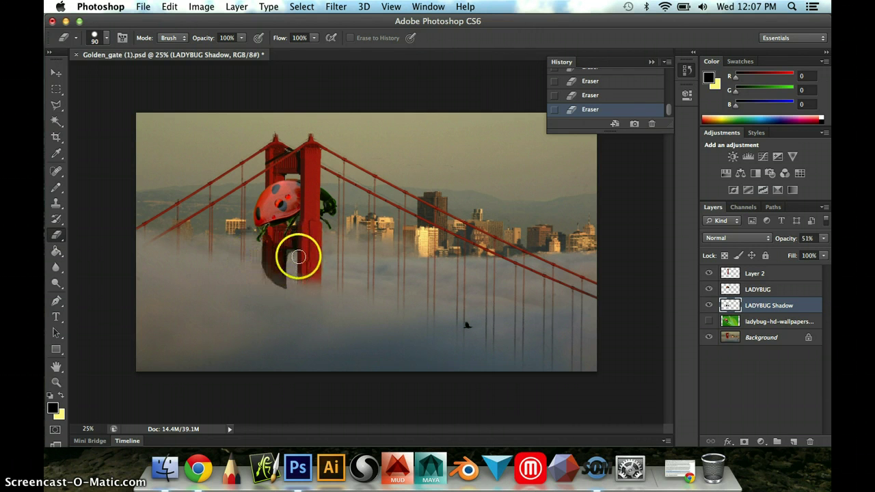
pyautogui.click(824, 239)
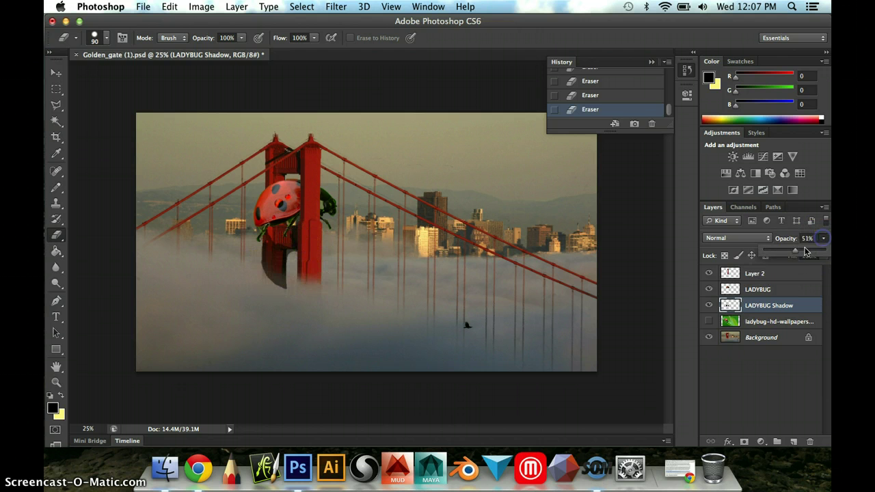
pyautogui.moveTo(801, 251); pyautogui.dragTo(826, 253)
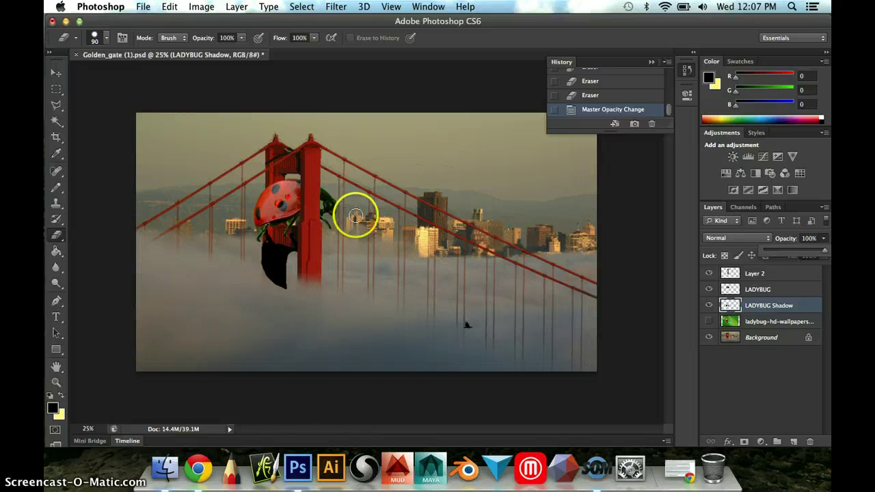
# Apply a Gaussian Blur with a 2.7-pixel radius to the LADYBUG Shadow layer, and compare the image with that layer hidden and shown
pyautogui.click(789, 305)
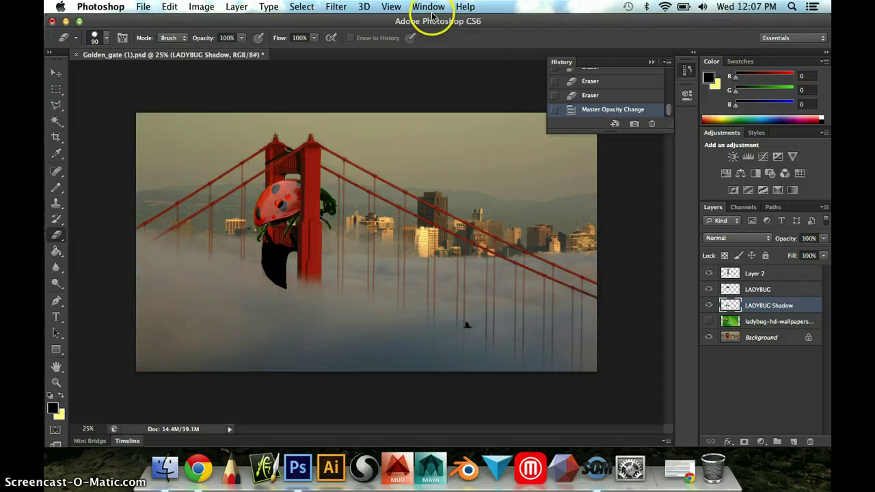
pyautogui.click(336, 6)
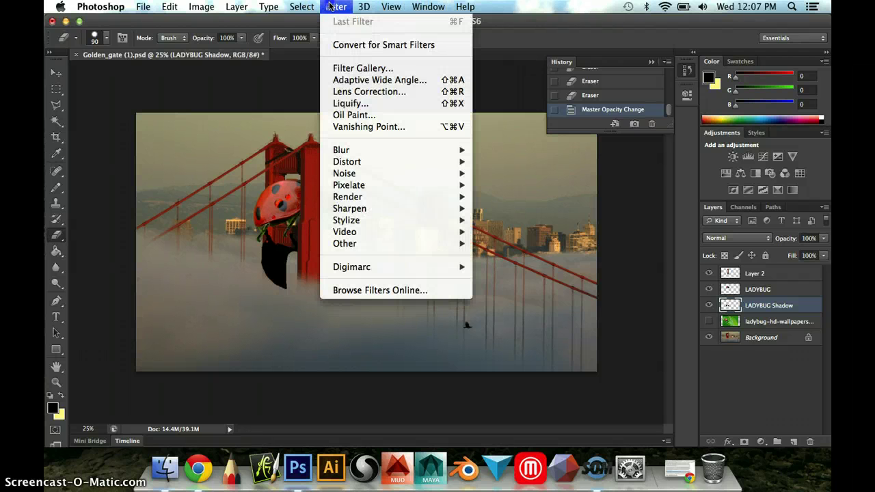
pyautogui.moveTo(368, 153)
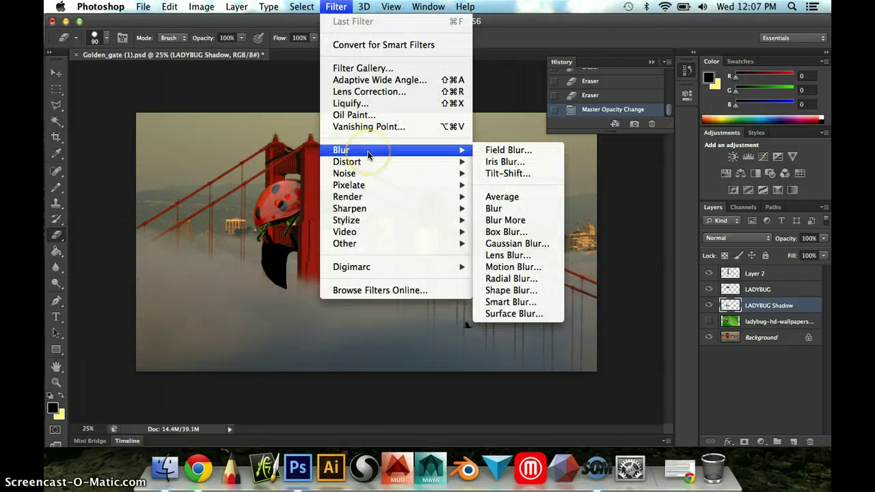
pyautogui.click(539, 246)
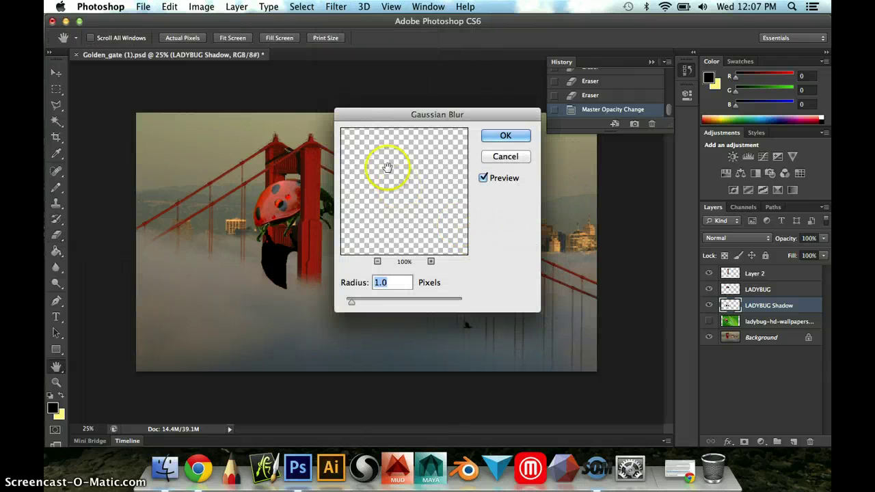
pyautogui.click(378, 261)
pyautogui.click(378, 261)
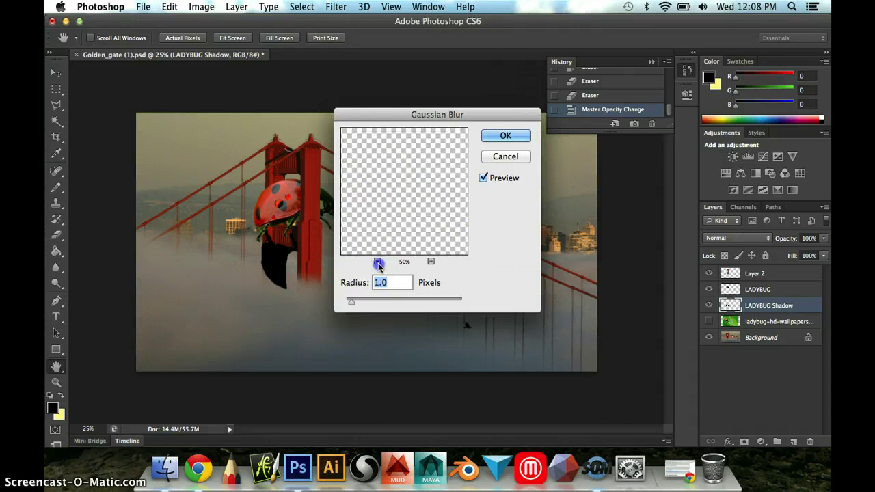
pyautogui.click(378, 261)
pyautogui.click(378, 261)
pyautogui.click(377, 261)
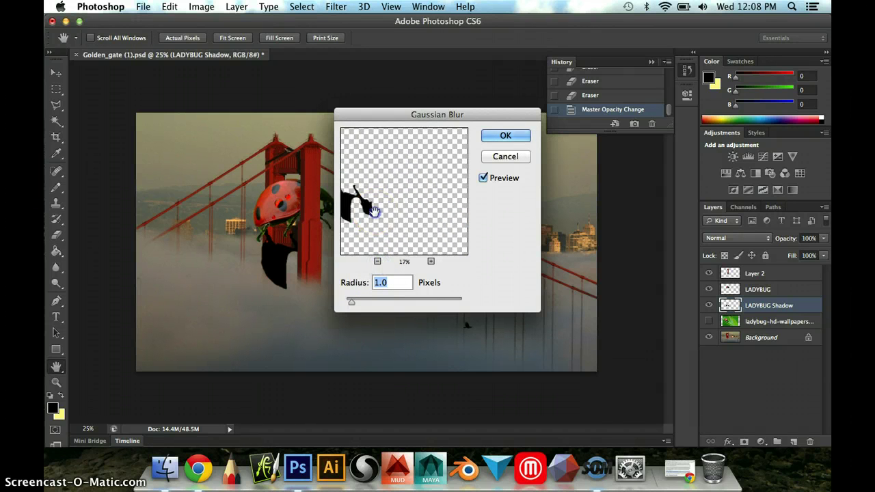
pyautogui.moveTo(374, 211); pyautogui.dragTo(403, 212)
pyautogui.moveTo(351, 302); pyautogui.dragTo(398, 307)
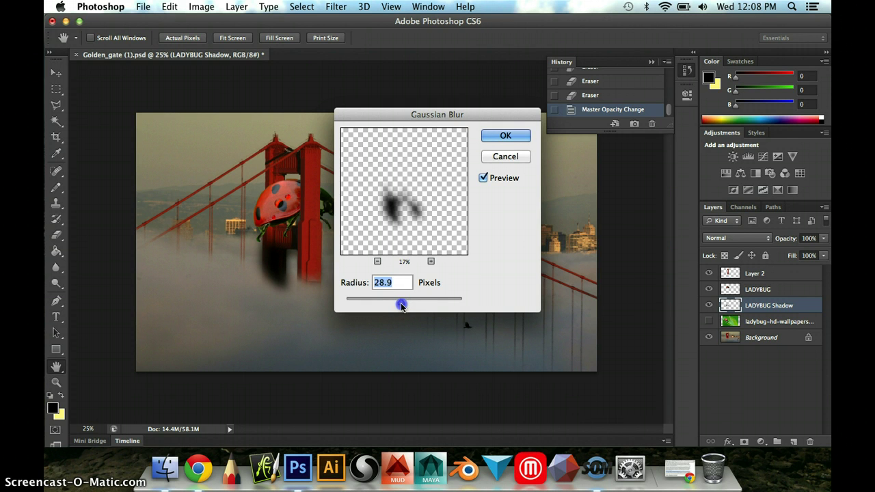
pyautogui.moveTo(401, 307); pyautogui.dragTo(353, 303)
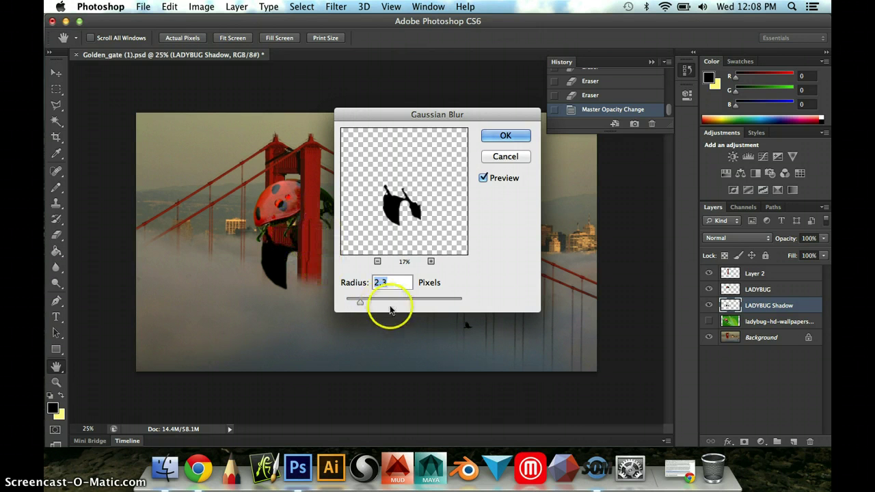
pyautogui.moveTo(362, 302); pyautogui.dragTo(362, 305)
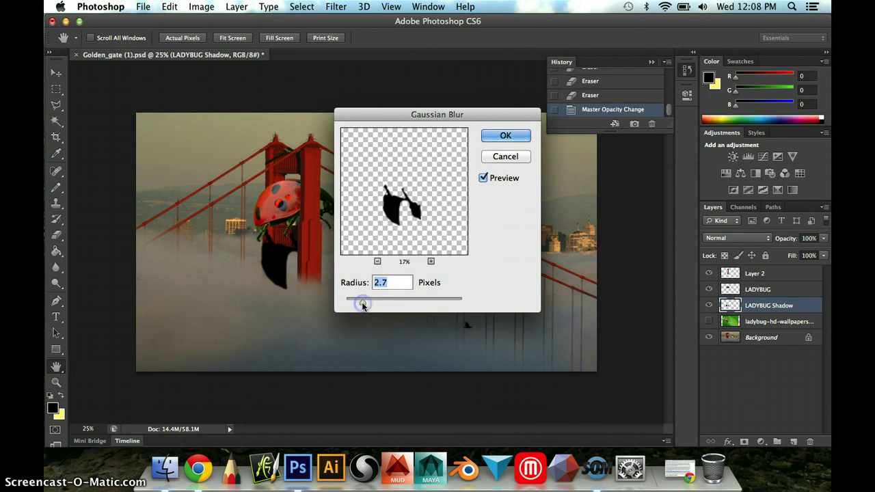
pyautogui.click(506, 136)
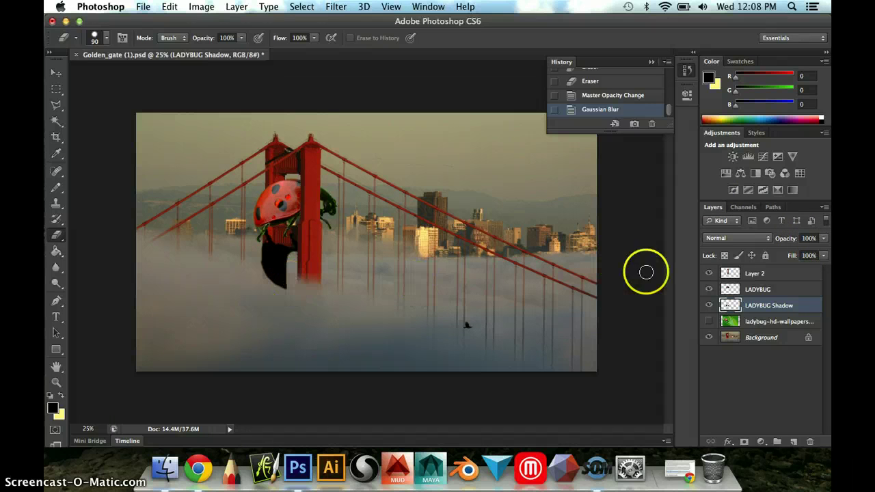
pyautogui.click(710, 306)
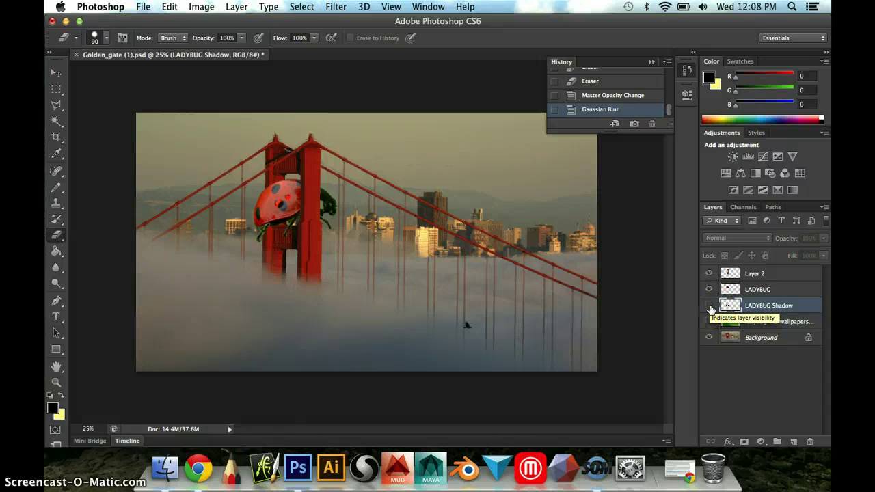
pyautogui.click(710, 305)
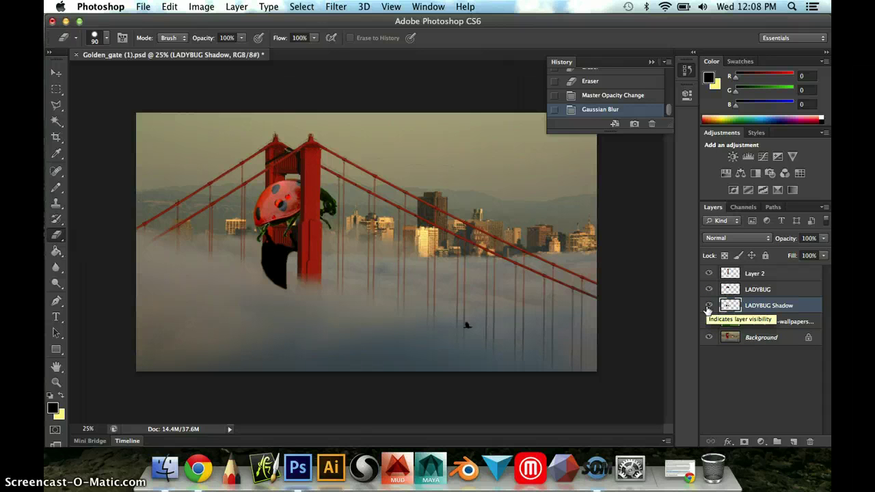
# Set the Eraser's opacity to 10% and fade the lower end of the shadow into the fog at the tower's base
pyautogui.click(243, 39)
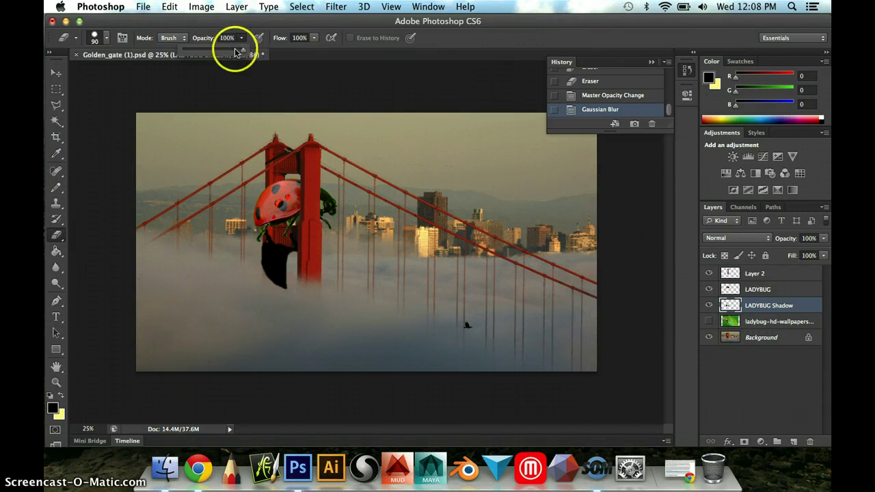
pyautogui.moveTo(190, 53); pyautogui.dragTo(192, 56)
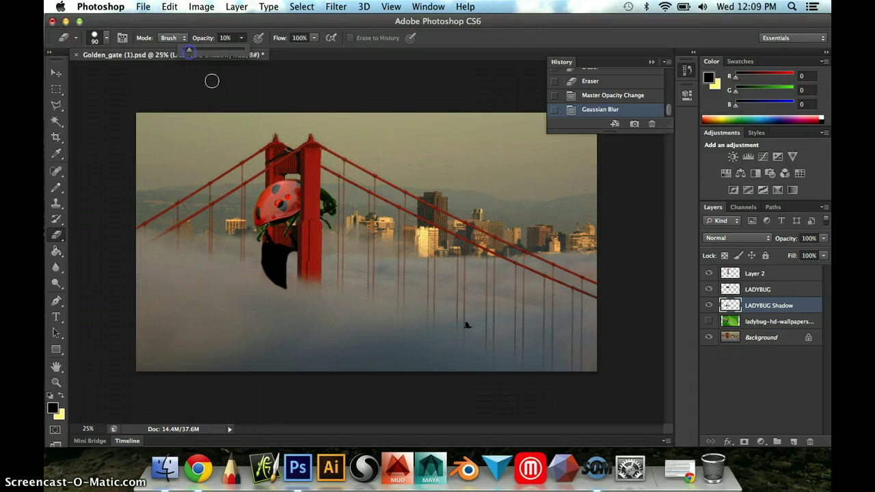
pyautogui.click(284, 283)
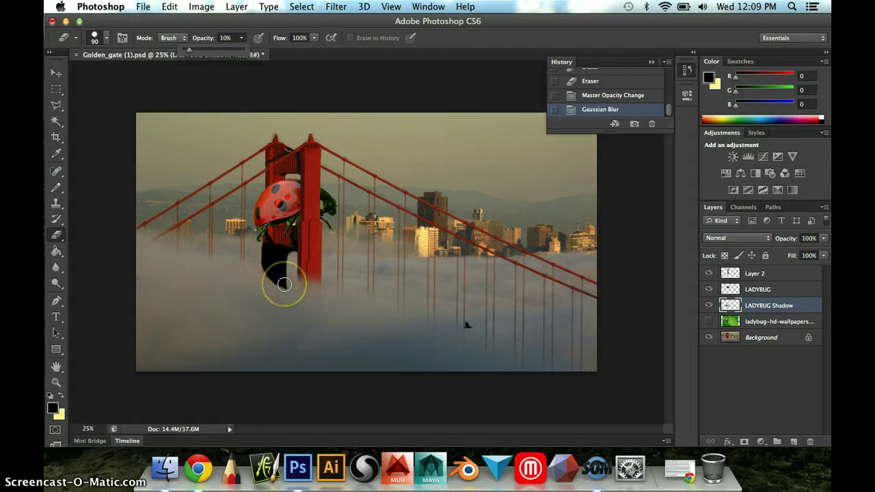
pyautogui.click(285, 285)
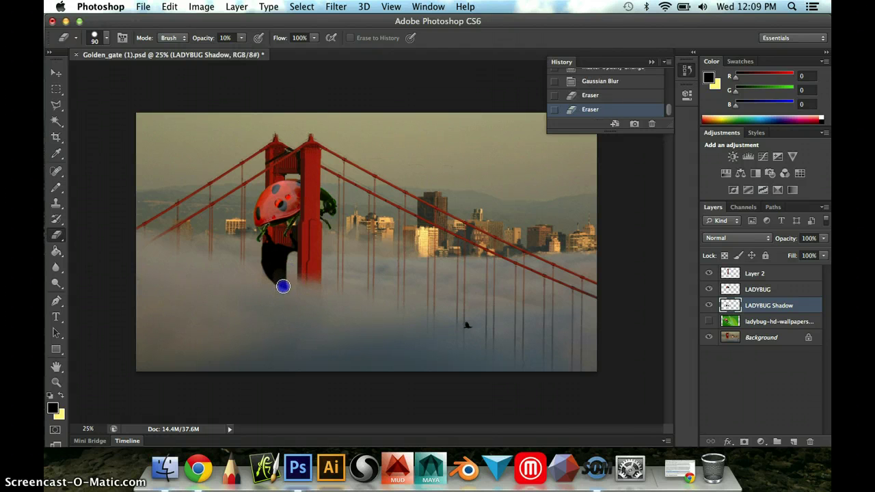
pyautogui.click(284, 284)
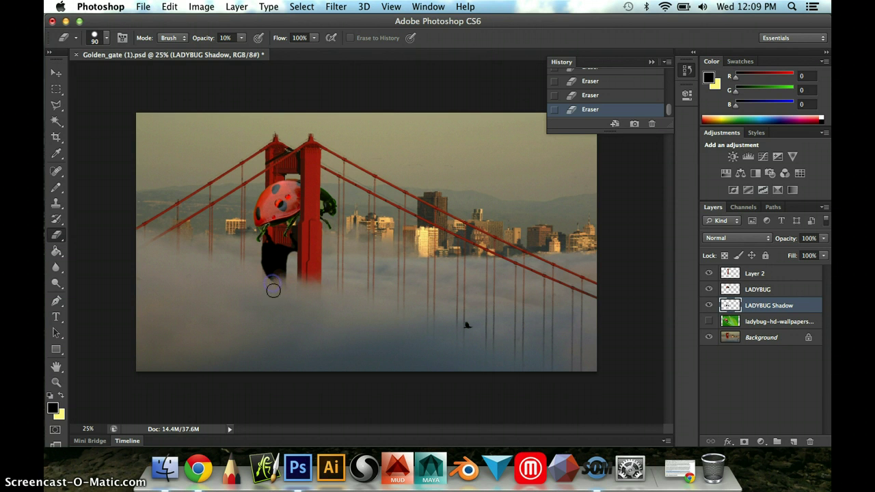
pyautogui.moveTo(285, 284); pyautogui.dragTo(272, 283)
pyautogui.moveTo(290, 283); pyautogui.dragTo(295, 278)
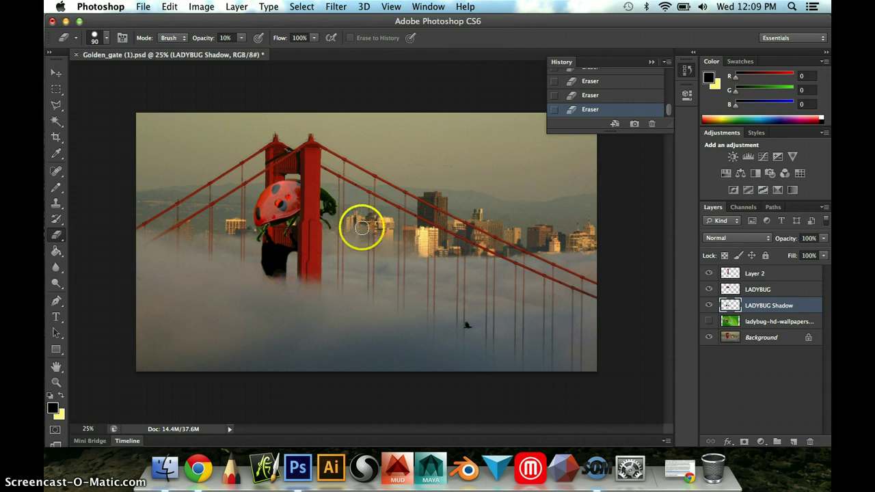
pyautogui.click(290, 289)
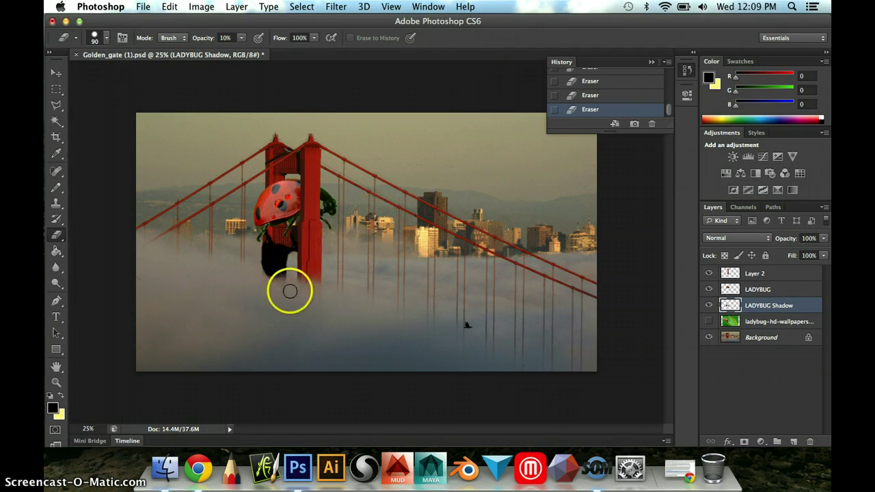
# Fade the shadow's lower end with one more eraser stroke and reduce the LADYBUG Shadow layer's opacity to 76%
pyautogui.moveTo(287, 283); pyautogui.dragTo(272, 260)
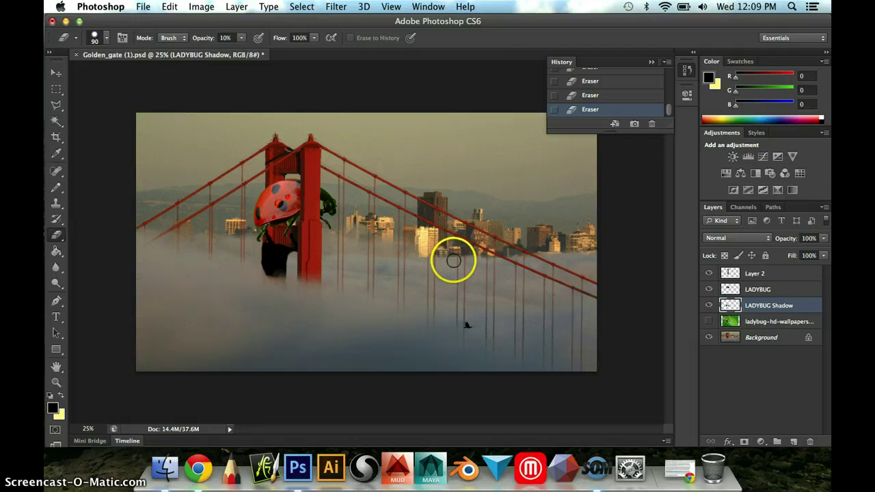
pyautogui.click(780, 305)
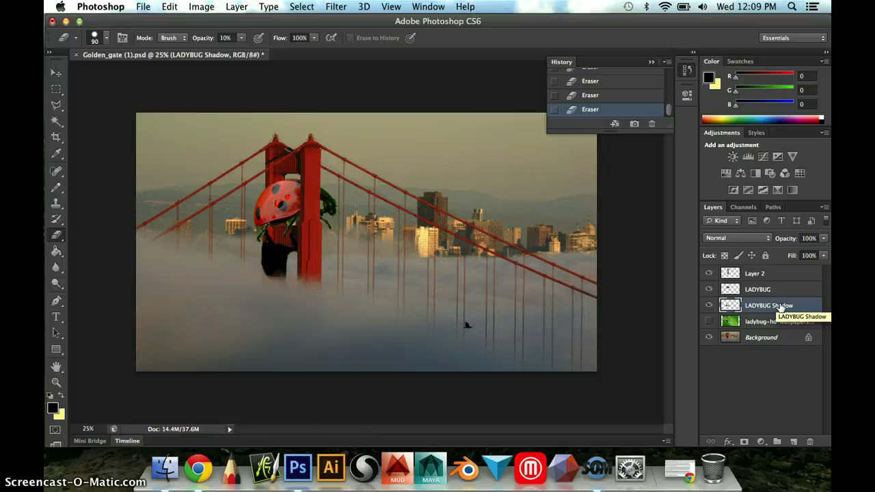
pyautogui.click(825, 238)
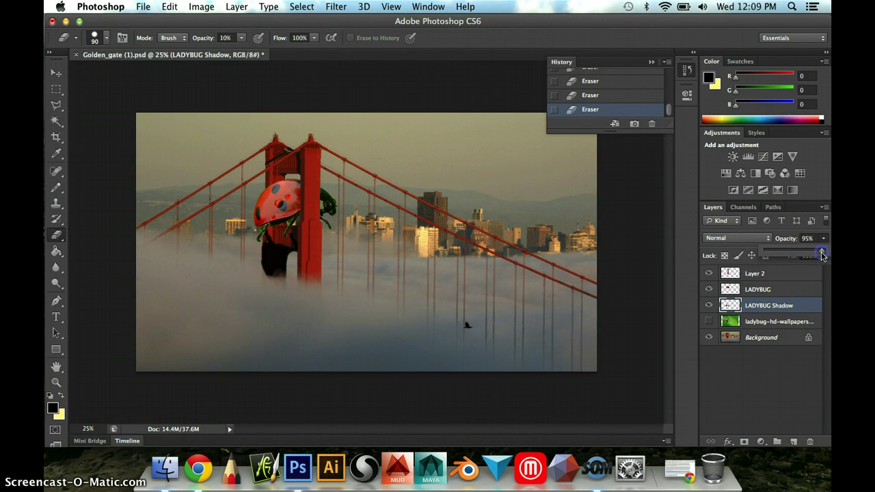
pyautogui.moveTo(823, 254); pyautogui.dragTo(799, 257)
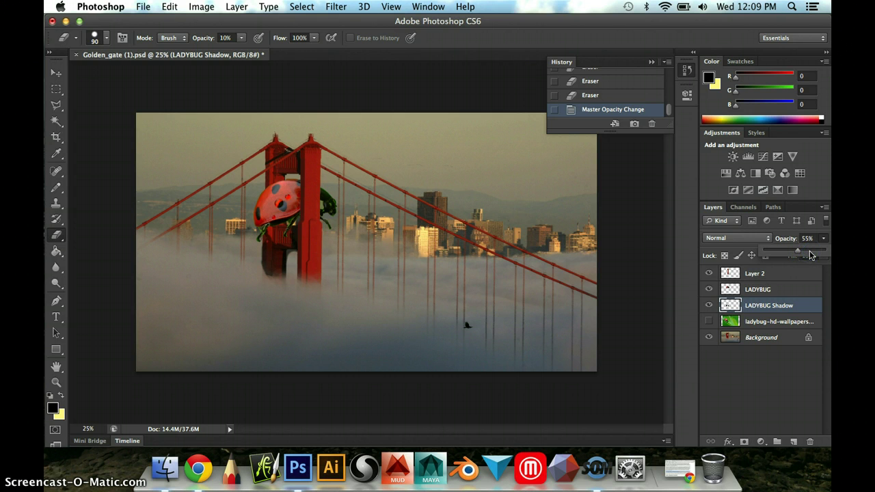
pyautogui.moveTo(810, 254); pyautogui.dragTo(810, 254)
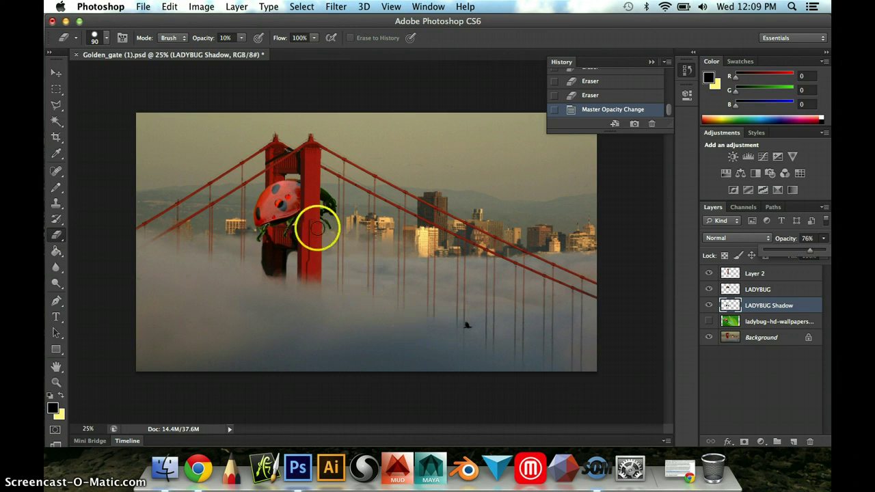
# Inspect the shadow on the tower legs up close and set the LADYBUG Shadow layer's opacity to 100%
pyautogui.click(56, 382)
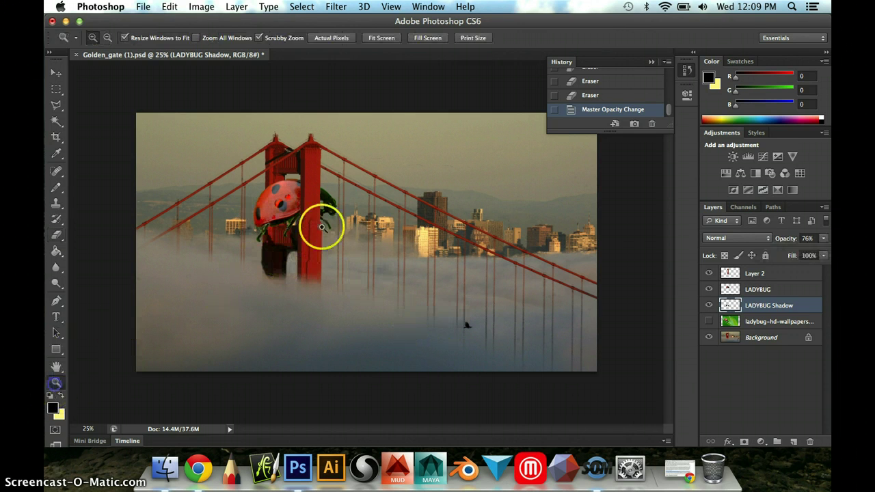
pyautogui.moveTo(246, 143); pyautogui.dragTo(303, 191)
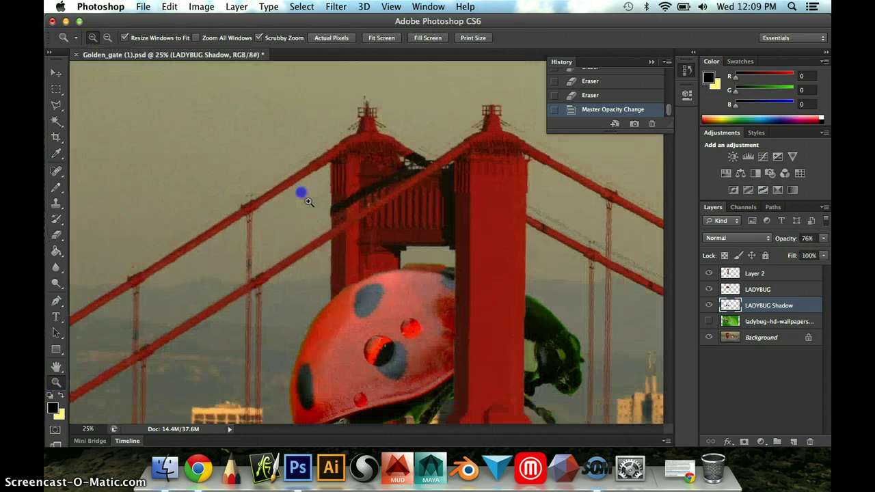
pyautogui.click(433, 320)
pyautogui.scroll(-10, 433, 320)
pyautogui.hscroll(3, 433, 320)
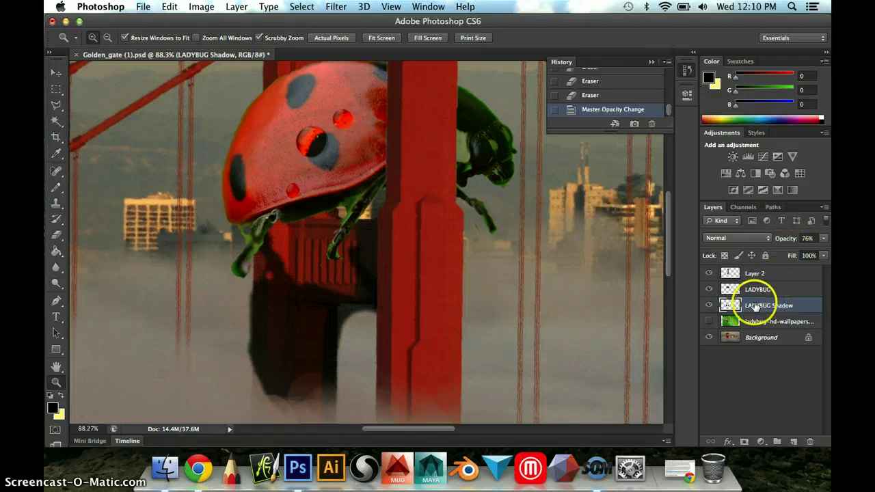
pyautogui.moveTo(824, 238); pyautogui.dragTo(815, 255)
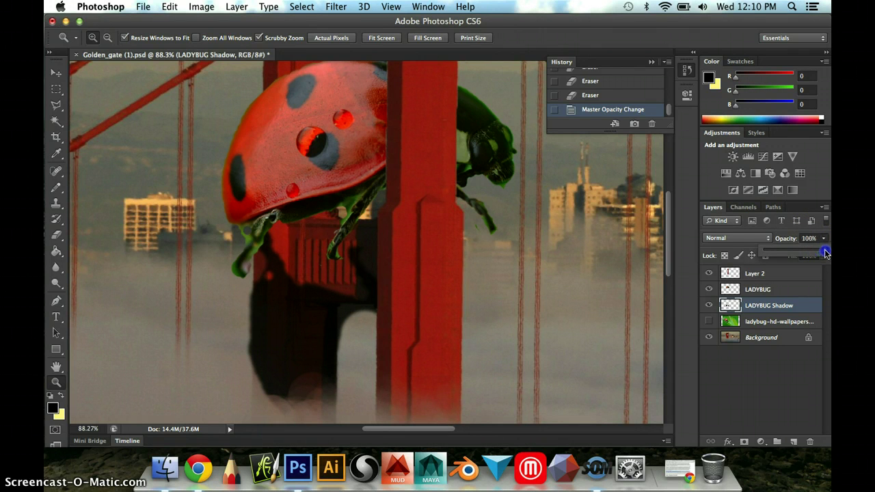
pyautogui.moveTo(826, 253); pyautogui.dragTo(826, 253)
# Try the Multiply and Overlay blending modes on the LADYBUG Shadow layer and check the result on the whole image
pyautogui.click(732, 236)
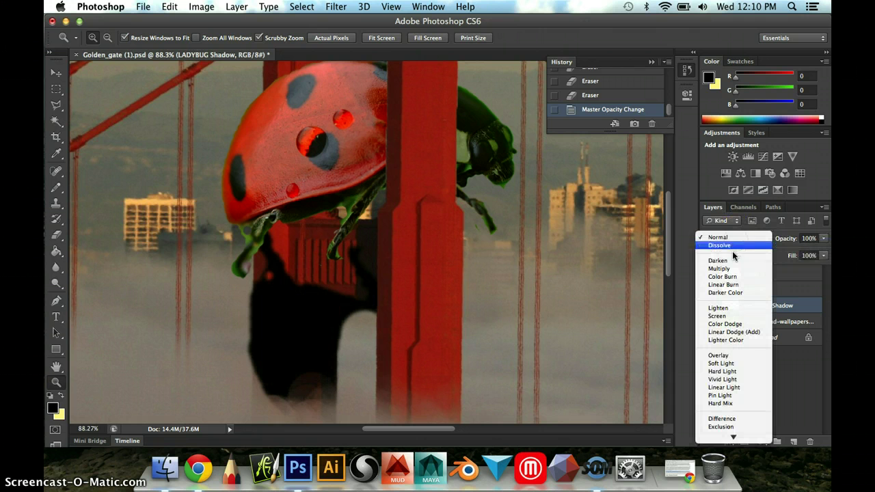
pyautogui.click(732, 268)
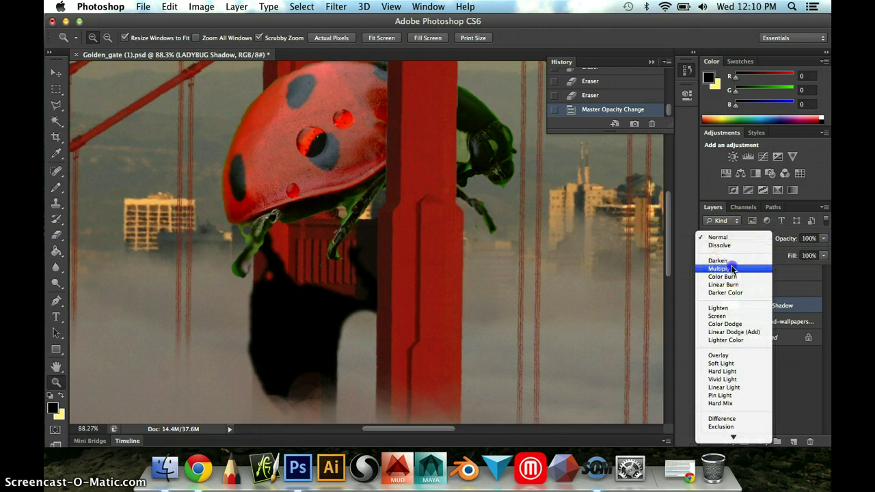
pyautogui.click(733, 269)
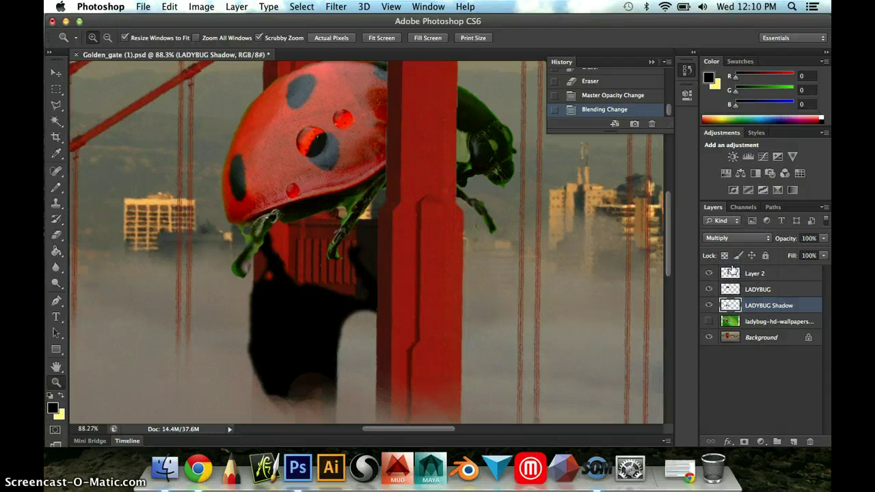
pyautogui.click(735, 263)
pyautogui.click(756, 242)
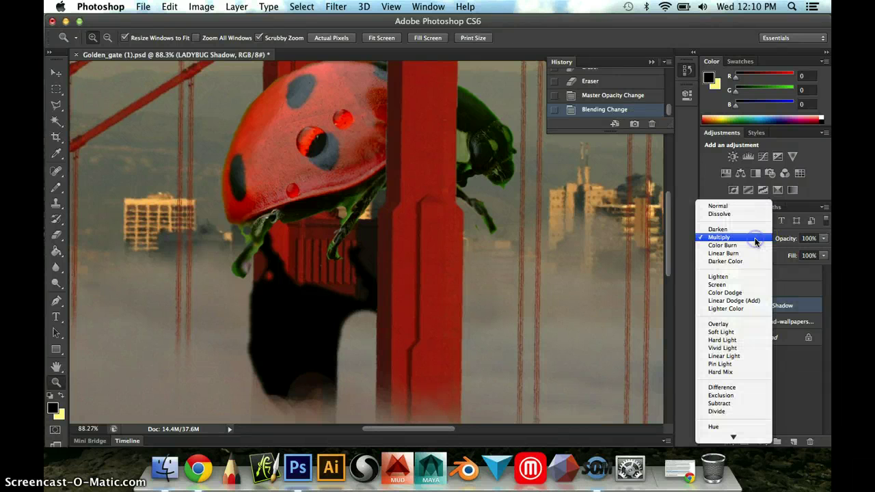
pyautogui.click(733, 324)
pyautogui.moveTo(730, 305); pyautogui.dragTo(315, 333)
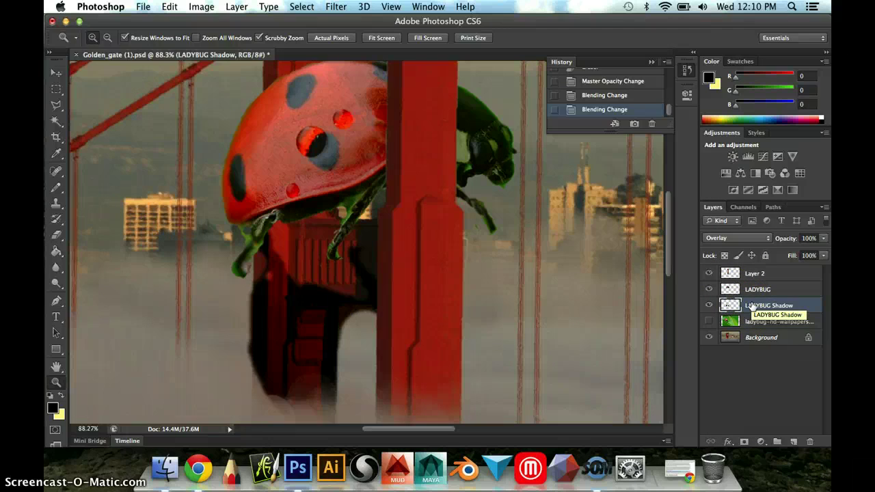
pyautogui.press('super+0')
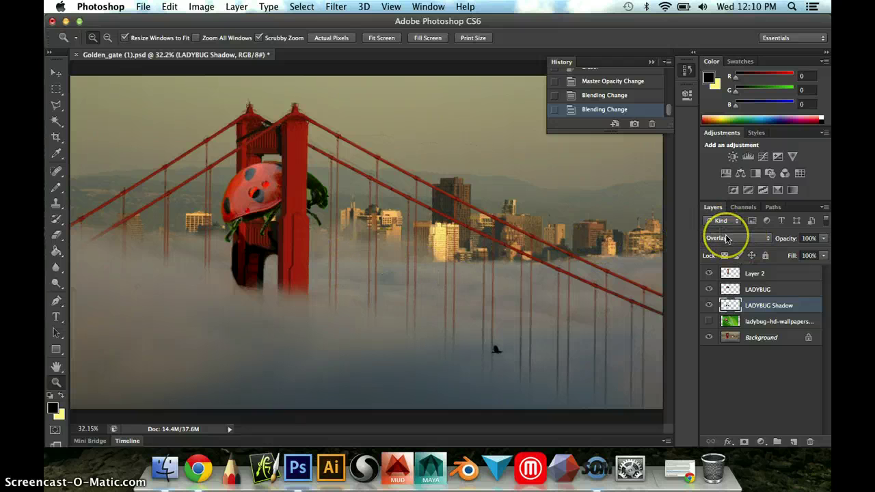
# Set the LADYBUG Shadow layer's blending mode to Normal and its opacity to 90%
pyautogui.click(728, 238)
pyautogui.click(718, 119)
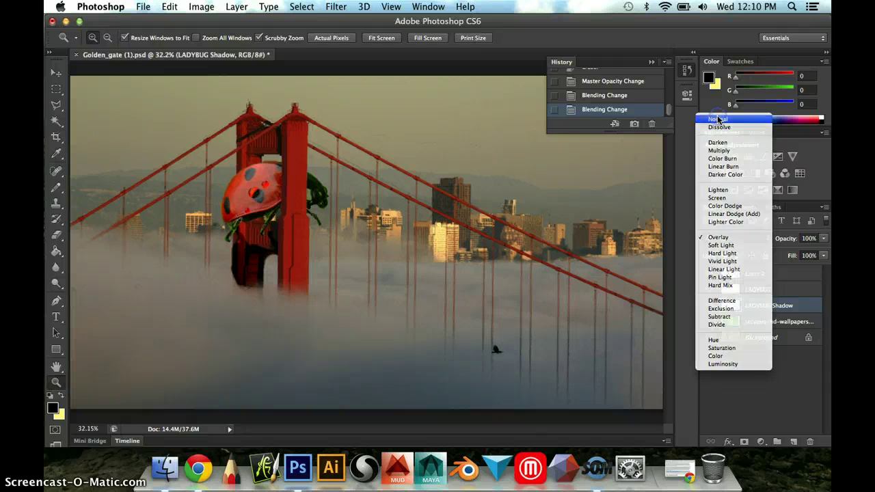
pyautogui.click(793, 238)
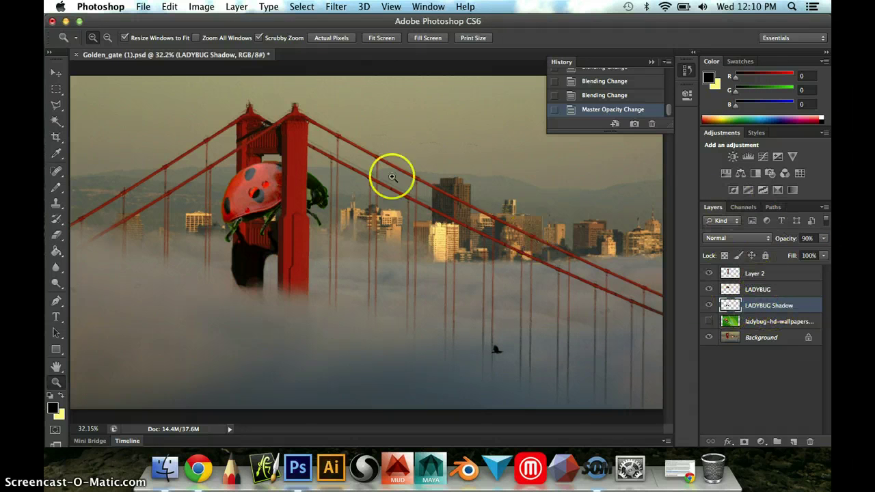
# Move the shadow slightly upward on the tower so it sits closer beneath the ladybug's body
pyautogui.click(57, 73)
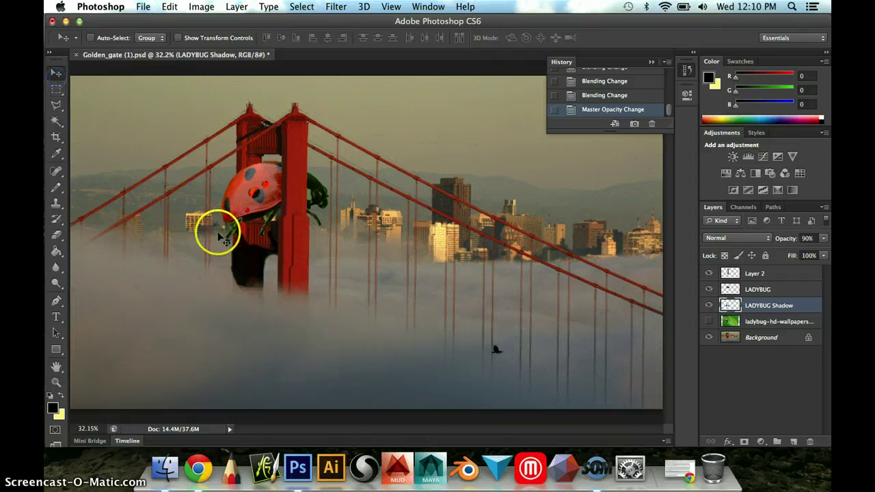
pyautogui.moveTo(219, 234); pyautogui.dragTo(256, 247)
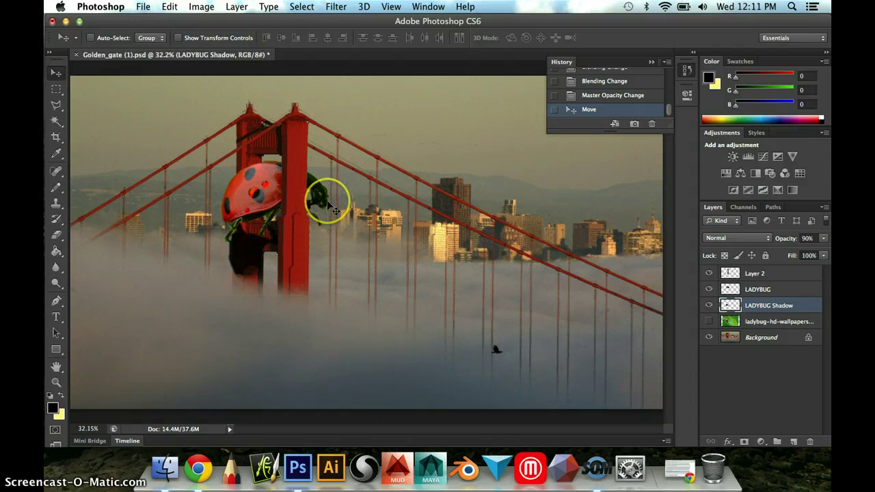